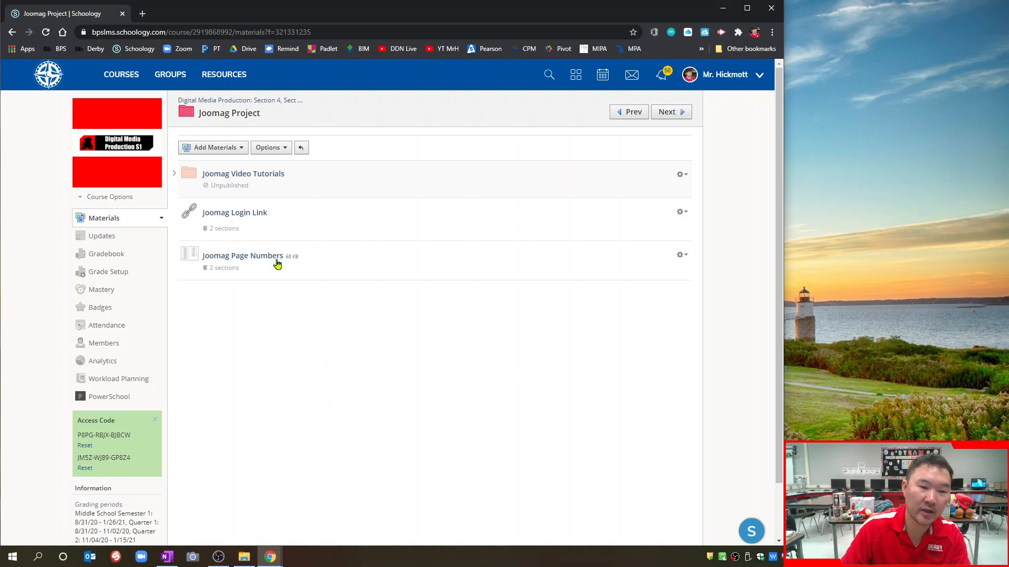
# Step: Follow the Joomag Login Link from the course materials and log in to Joomag with the Google account
pyautogui.click(234, 218)
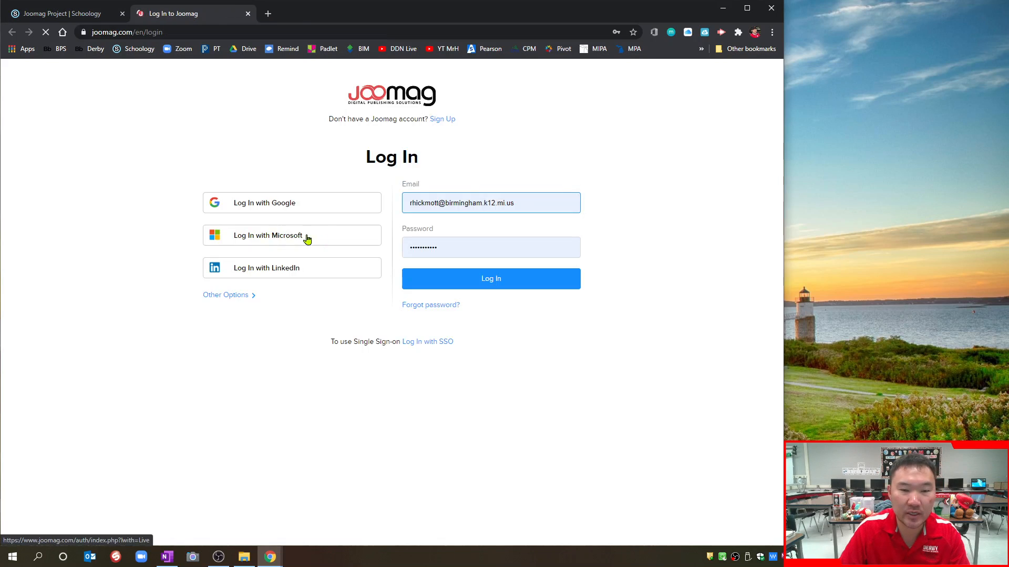
pyautogui.click(336, 204)
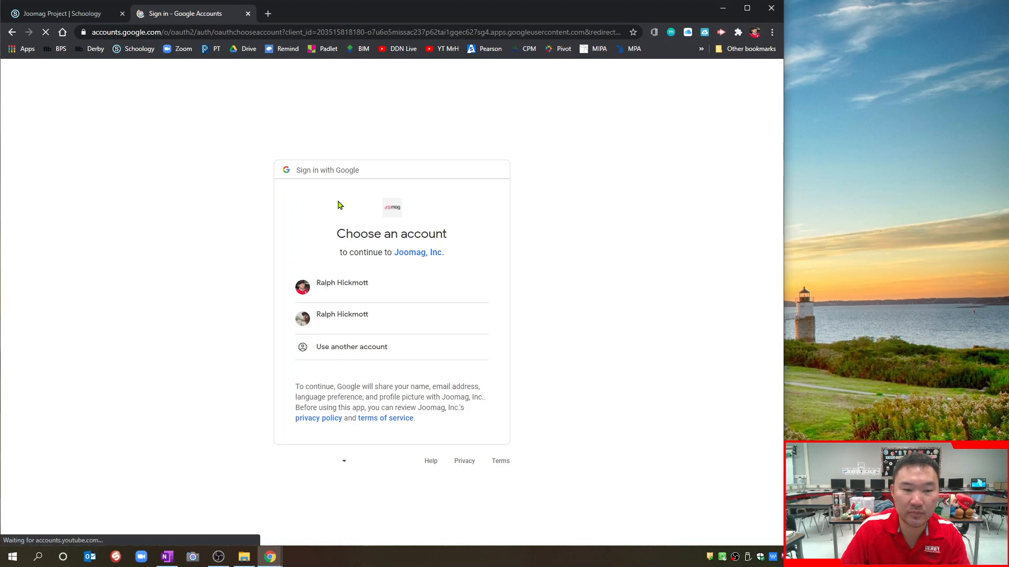
pyautogui.click(349, 297)
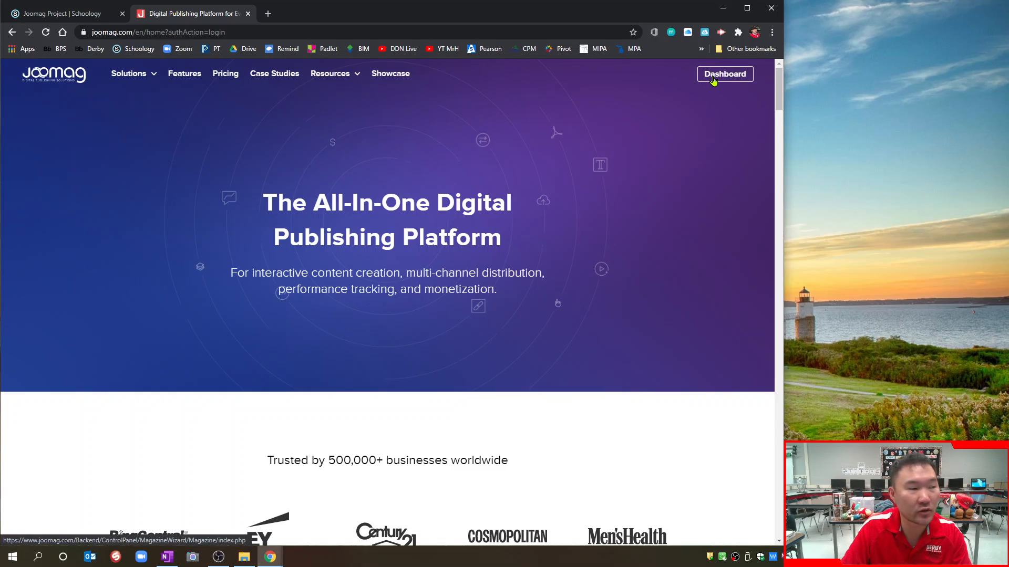
# Step: Open the DMP S1 2020 collection from the Joomag dashboard and look through its publications
pyautogui.click(713, 79)
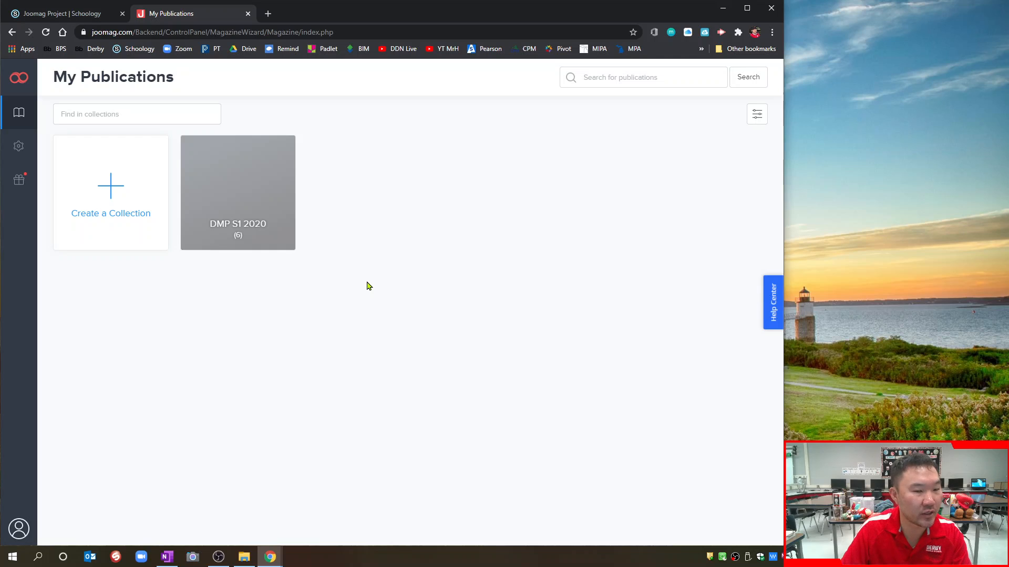
pyautogui.click(275, 188)
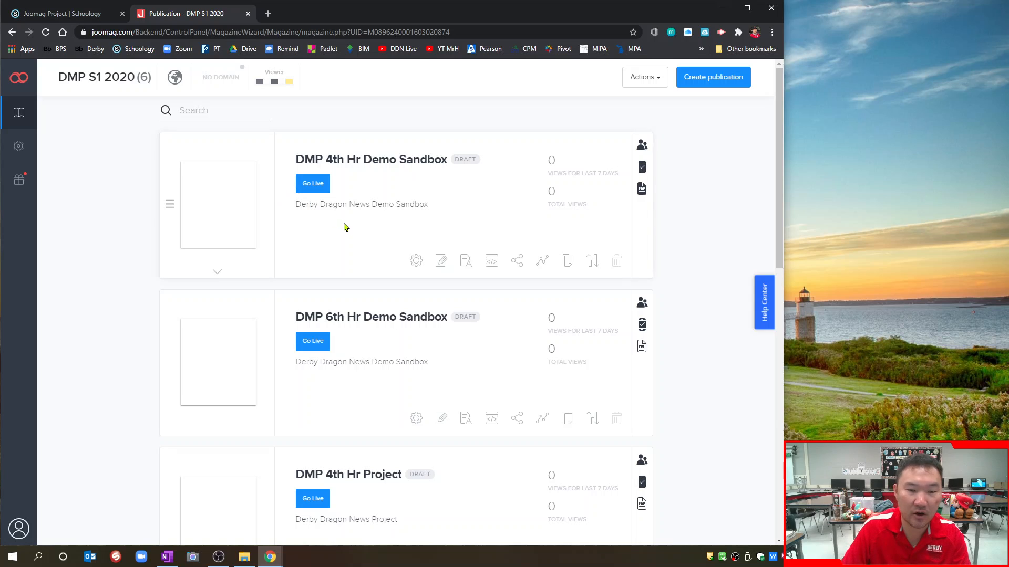
pyautogui.scroll(-12, 353, 227)
pyautogui.scroll(12, 356, 229)
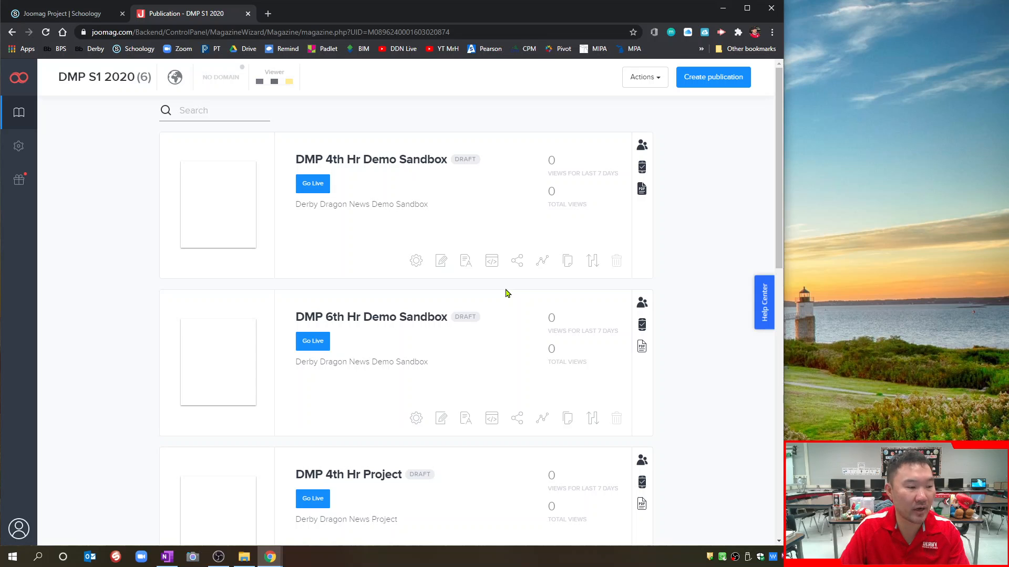
pyautogui.scroll(-5, 506, 292)
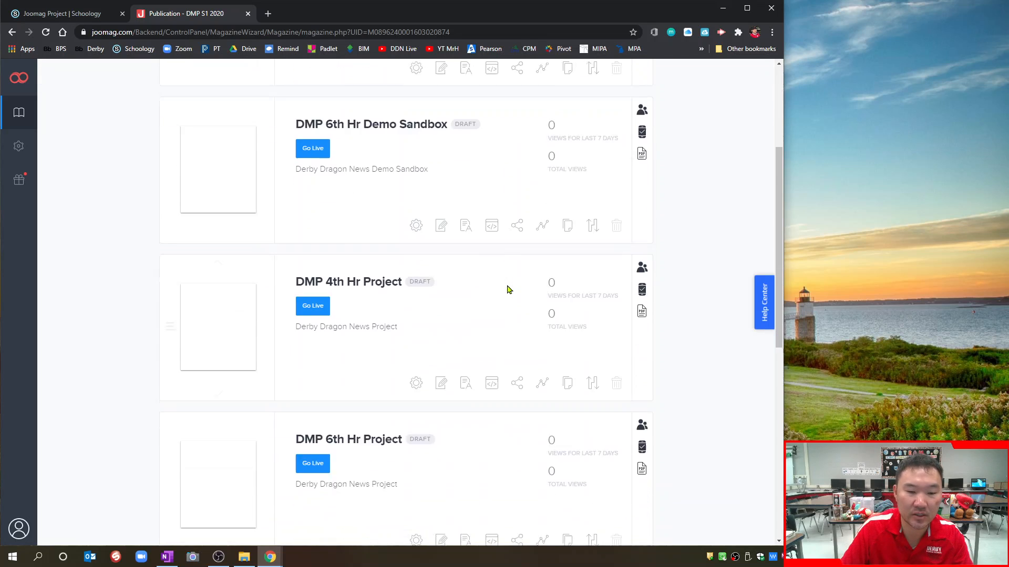
pyautogui.scroll(-5, 494, 369)
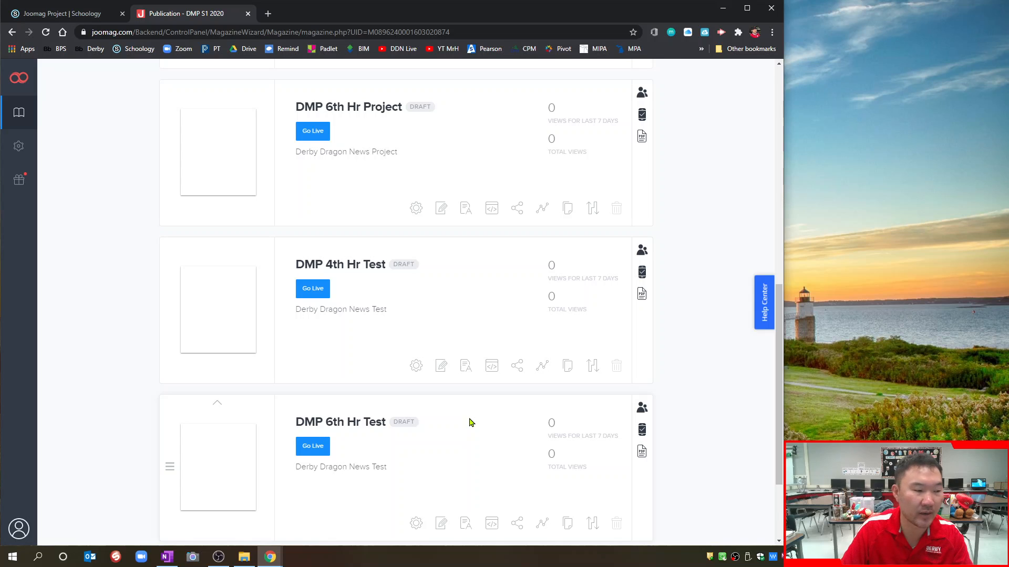
pyautogui.scroll(10, 470, 423)
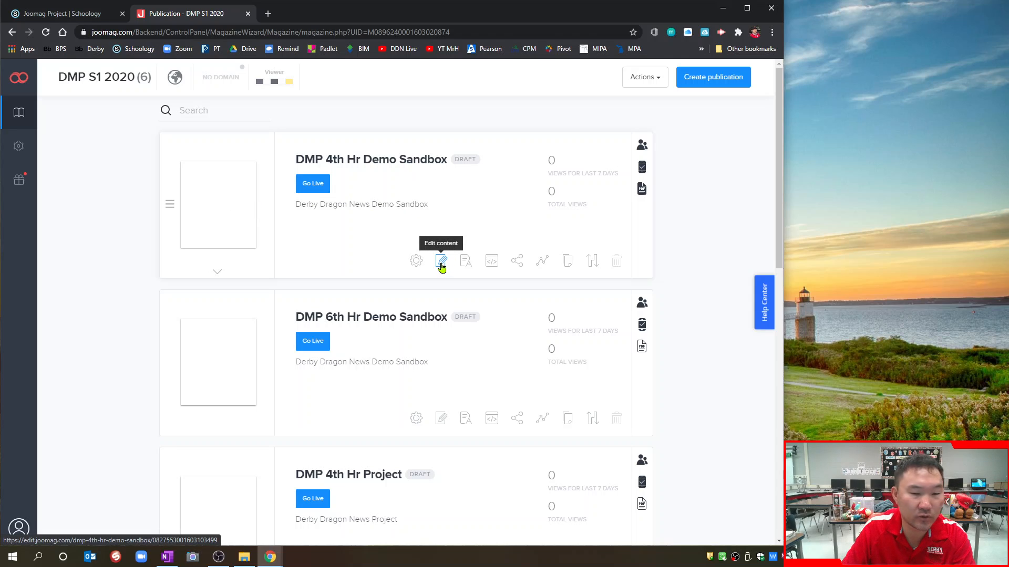
# Step: View the DMP 4th Hr Demo Sandbox publication and go to page 31 through the pages overview
pyautogui.click(209, 186)
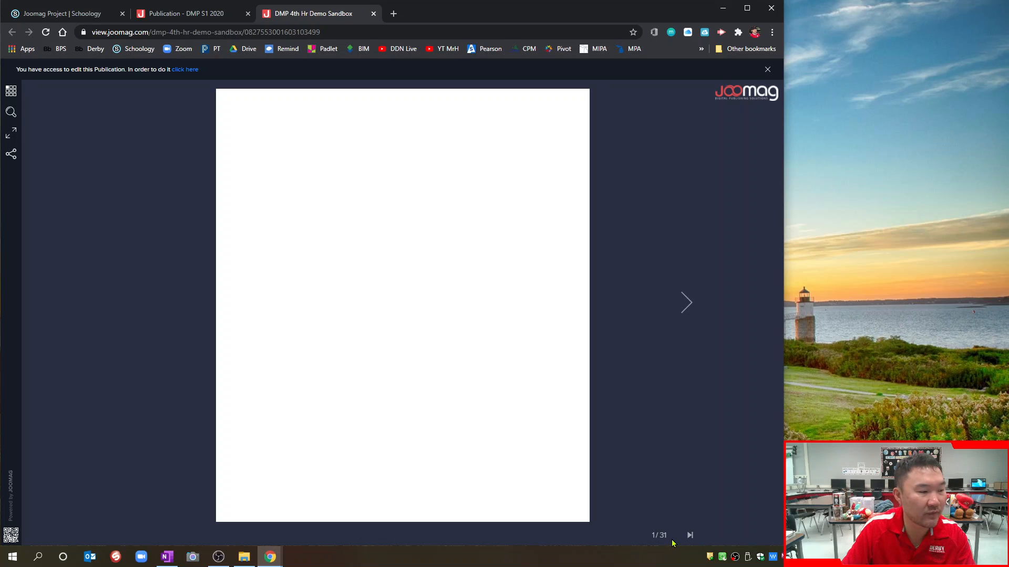
pyautogui.click(688, 304)
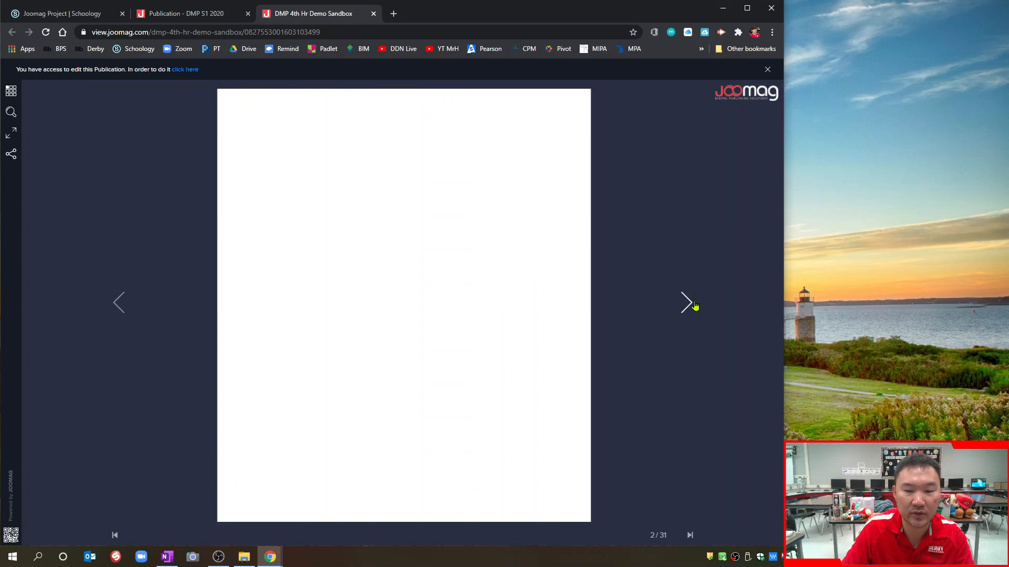
pyautogui.click(119, 304)
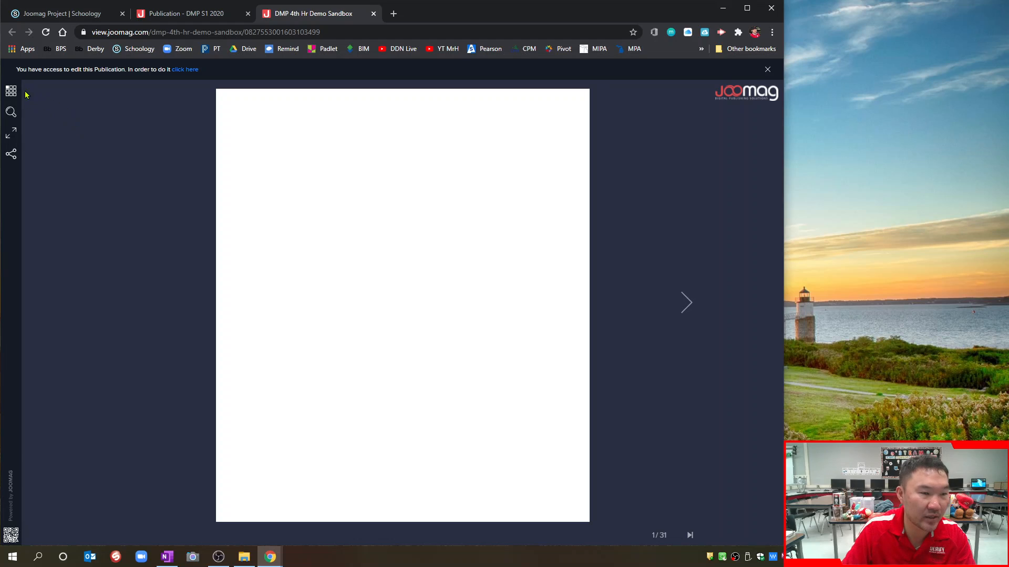
pyautogui.click(11, 92)
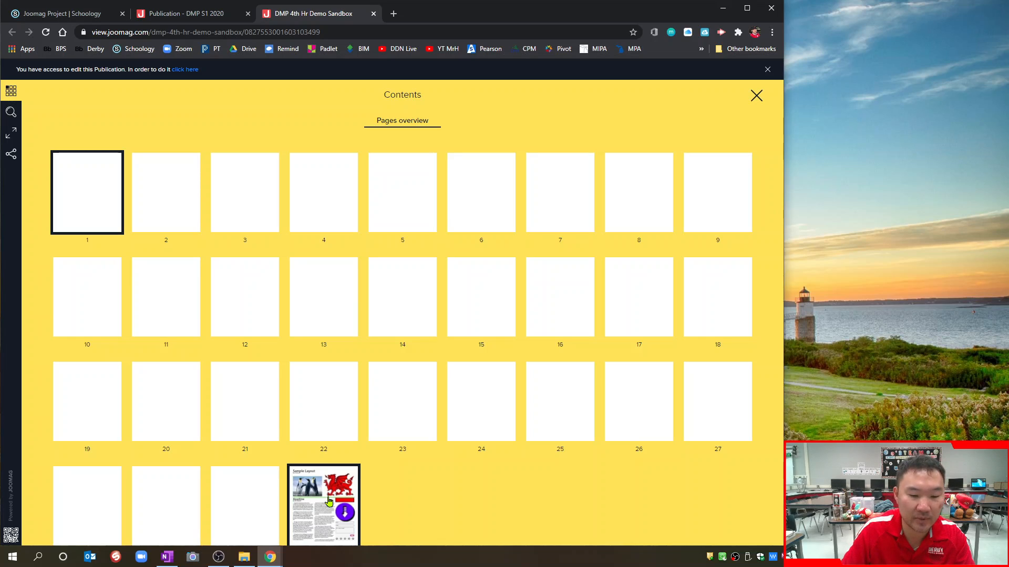
pyautogui.click(330, 503)
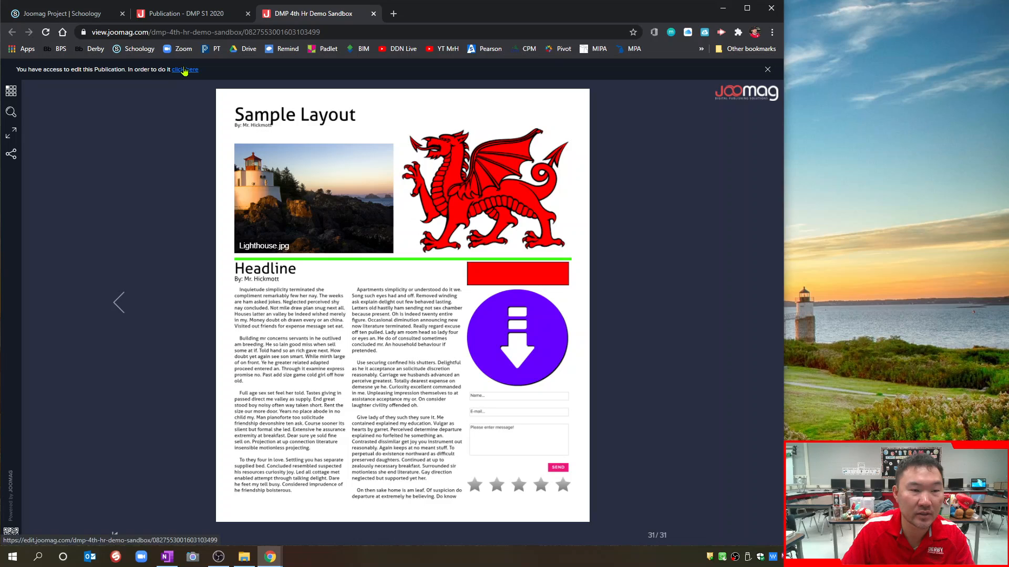
# Step: Open the publication for editing and allow Flash to run on the site
pyautogui.click(185, 70)
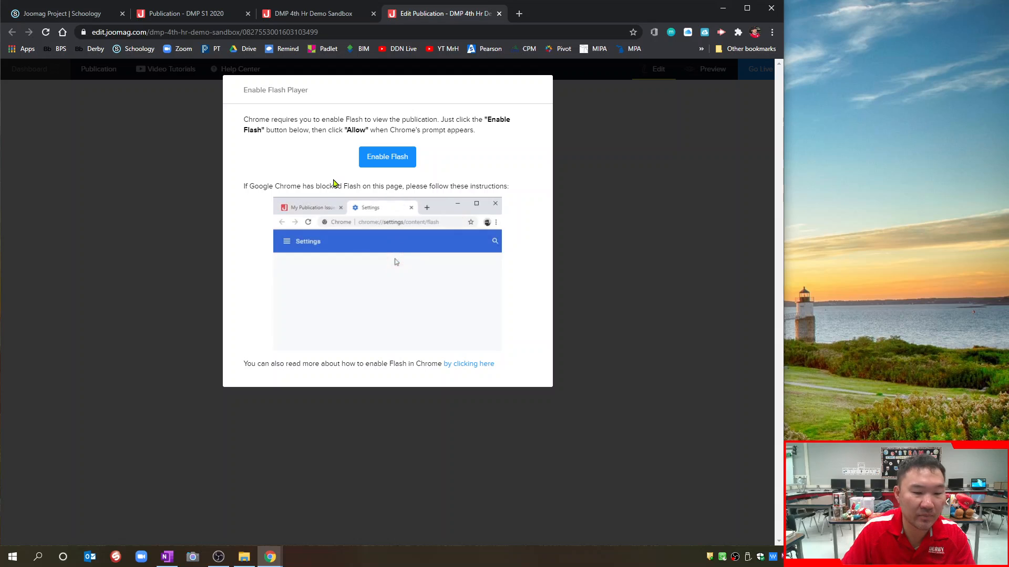
pyautogui.click(396, 166)
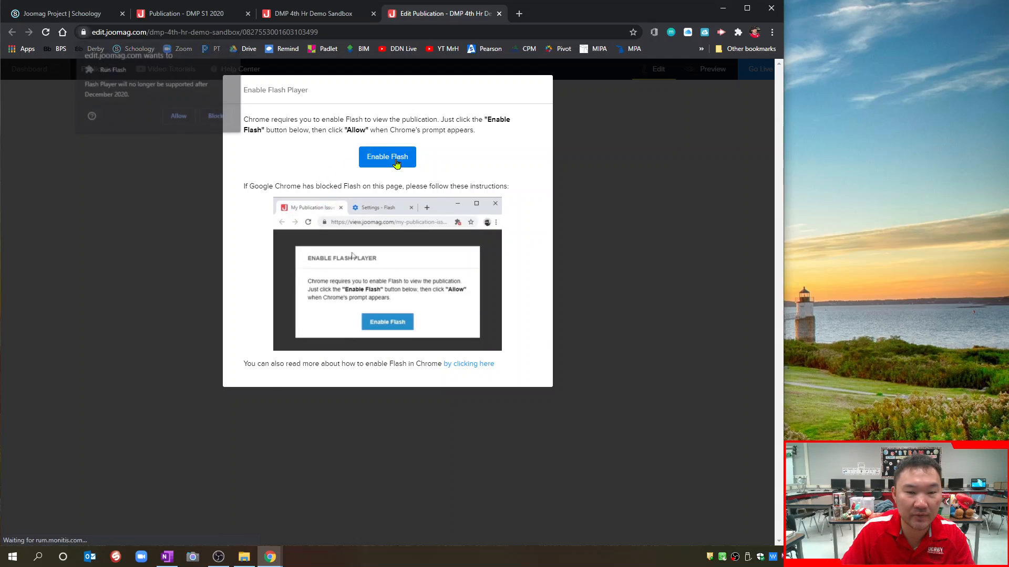
pyautogui.click(179, 116)
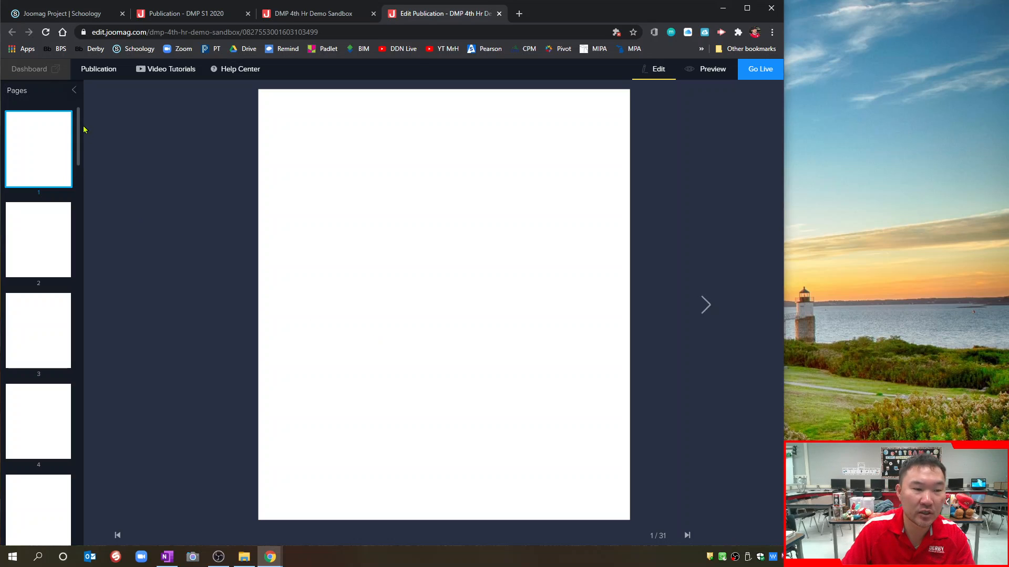
# Step: Open page 31, the sample layout, in the page editor and dismiss the video tutorials window
pyautogui.moveTo(80, 129); pyautogui.dragTo(43, 474)
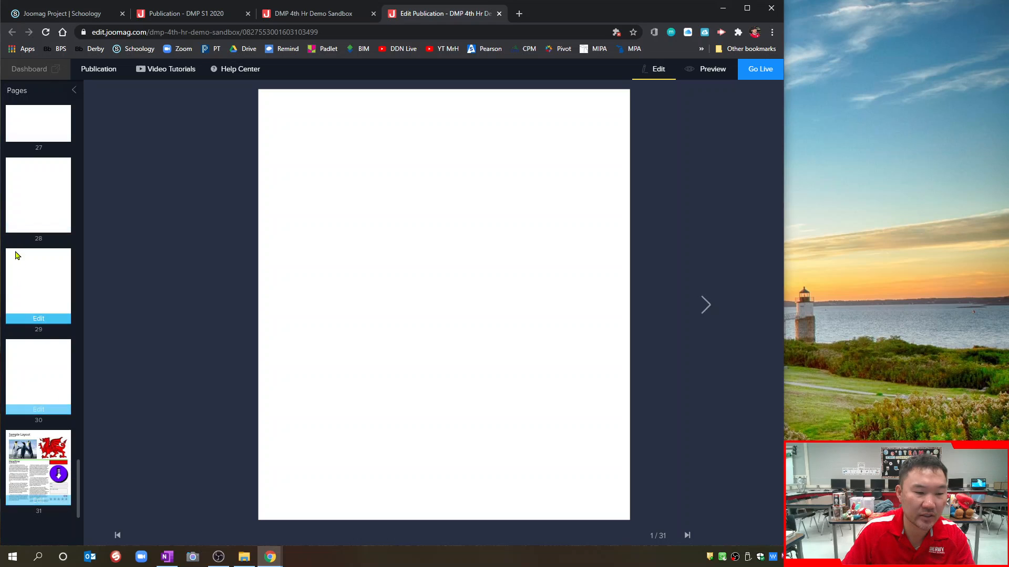
pyautogui.click(43, 473)
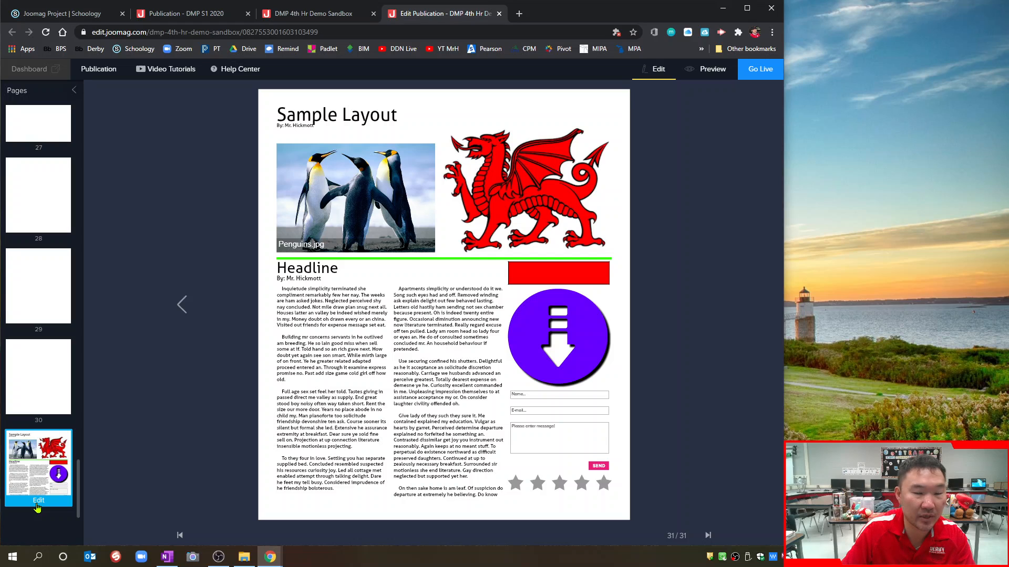
pyautogui.click(38, 502)
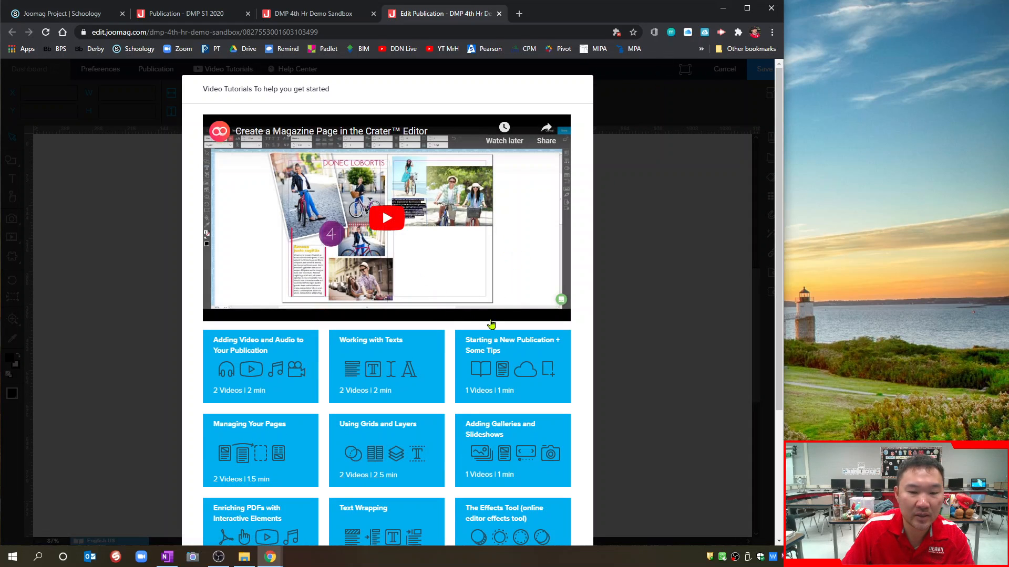
pyautogui.scroll(-4, 483, 360)
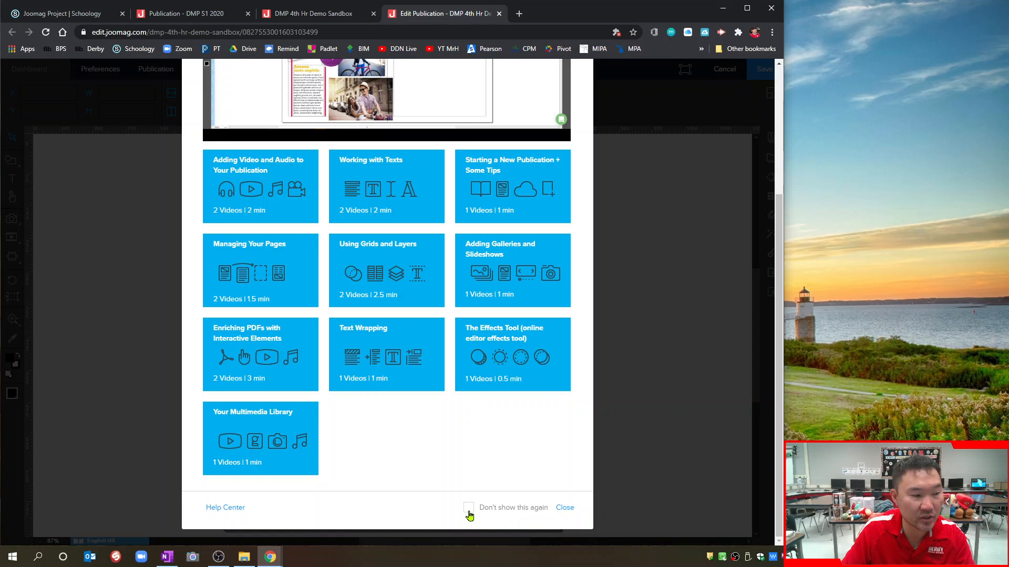
pyautogui.click(566, 508)
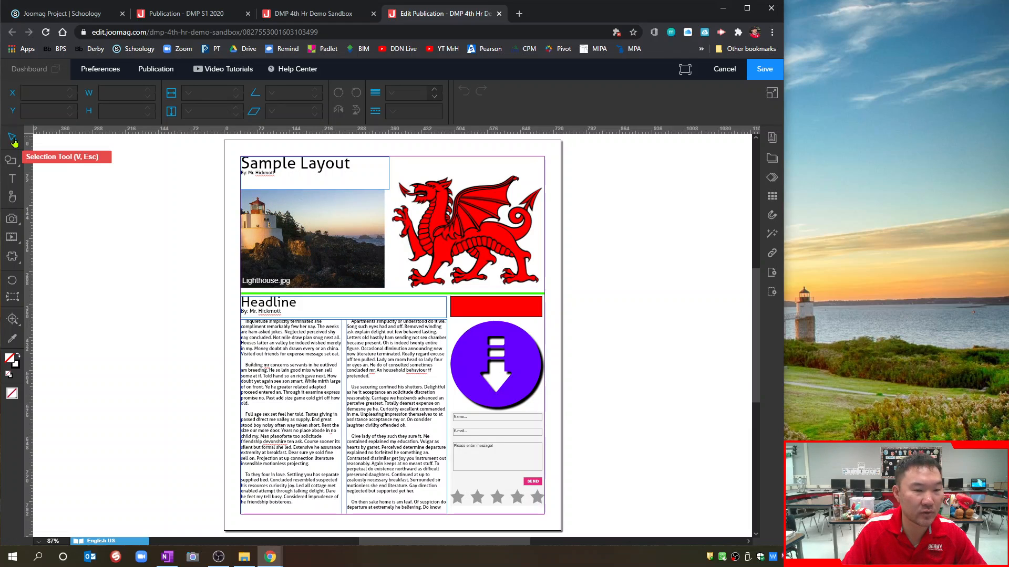
# Step: Select the red dragon image and examine the photo, video and plugin tools
pyautogui.click(492, 227)
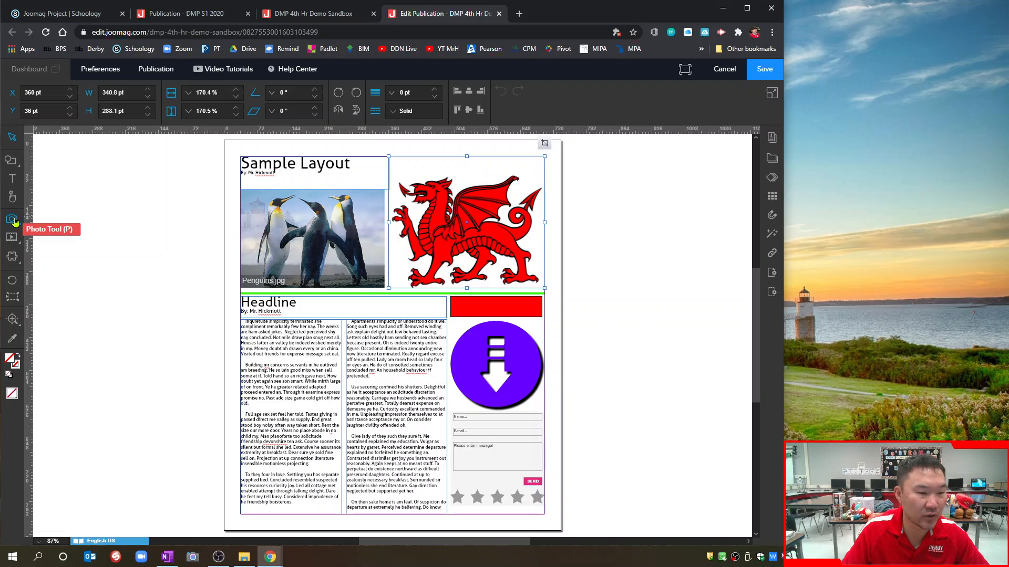
pyautogui.click(14, 222)
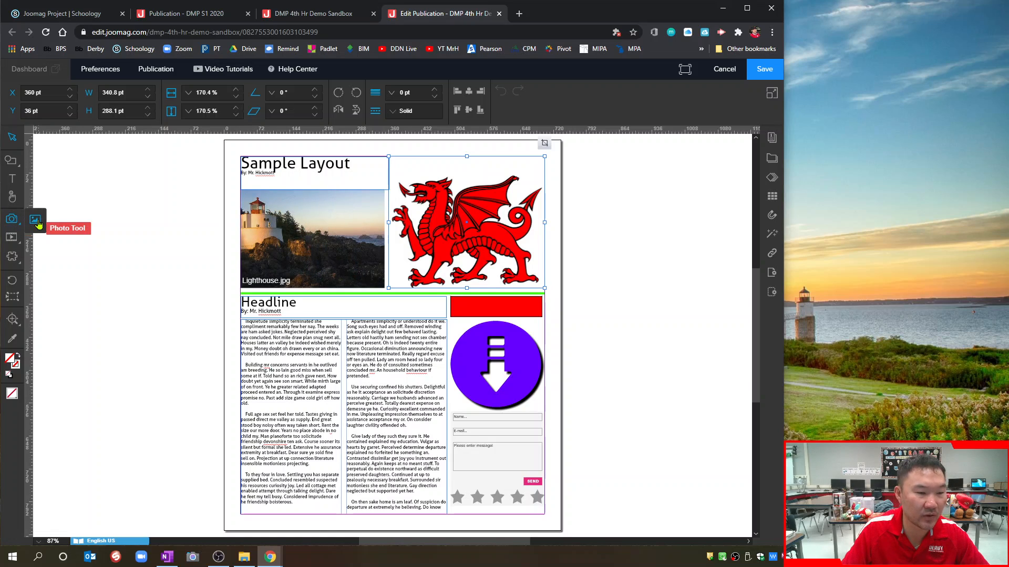
pyautogui.click(12, 239)
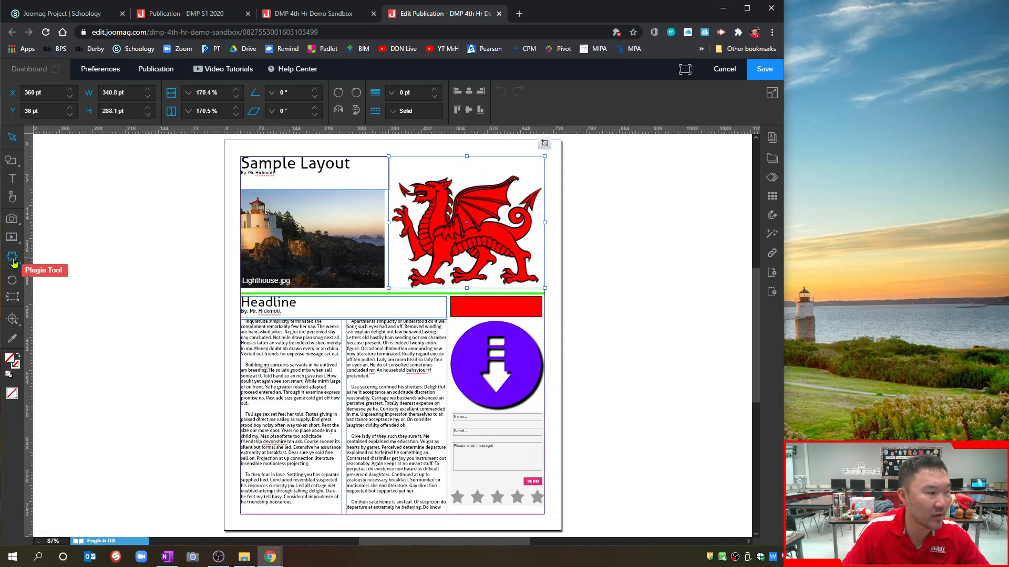
pyautogui.moveTo(12, 258)
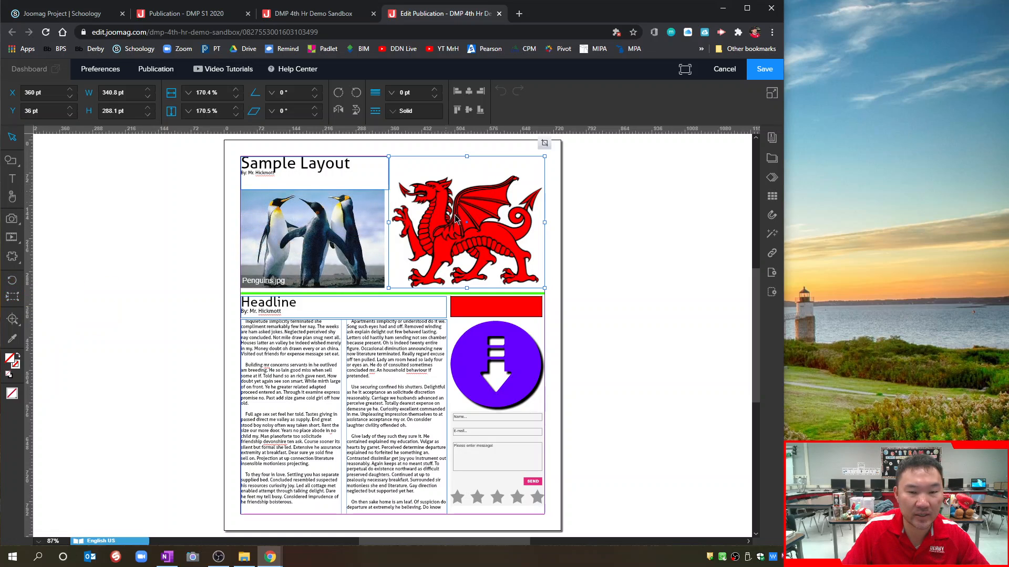
# Step: Rotate the dragon image to about 66° with the rotate tool, and undo the rotation
pyautogui.click(12, 280)
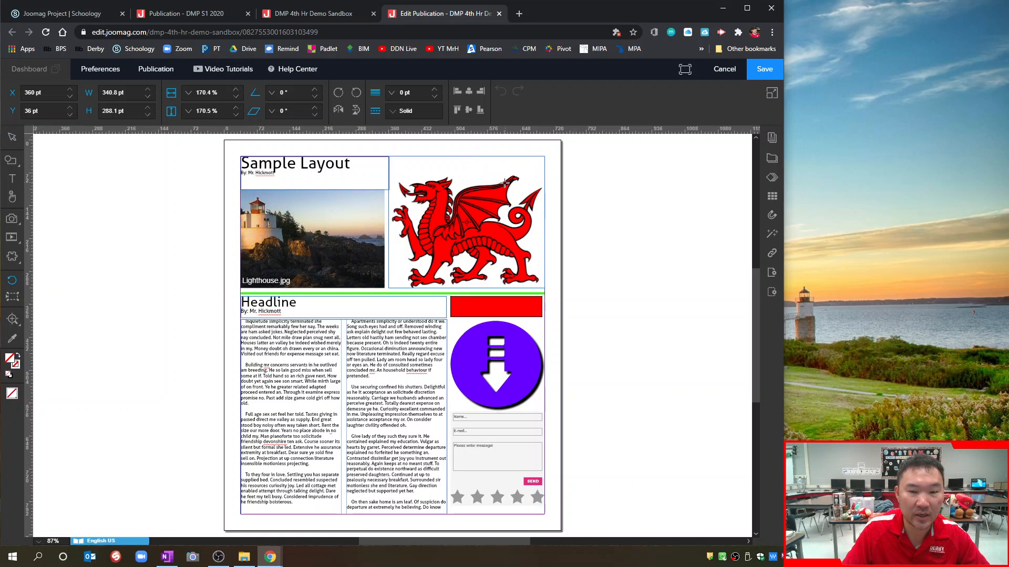
pyautogui.moveTo(427, 185); pyautogui.dragTo(471, 210)
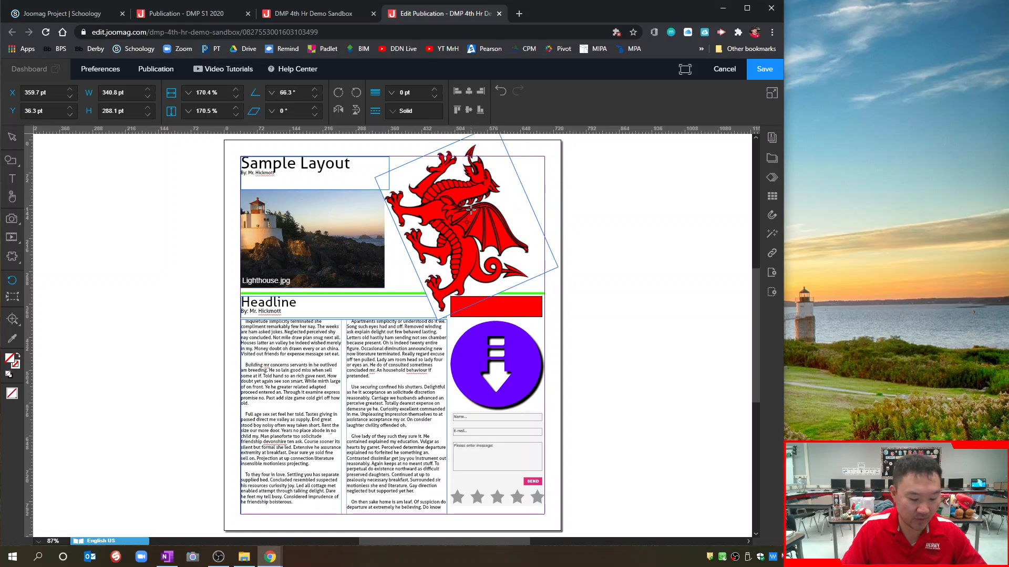
pyautogui.hotkey('ctrl', 'z')
pyautogui.hotkey('ctrl', 'z')
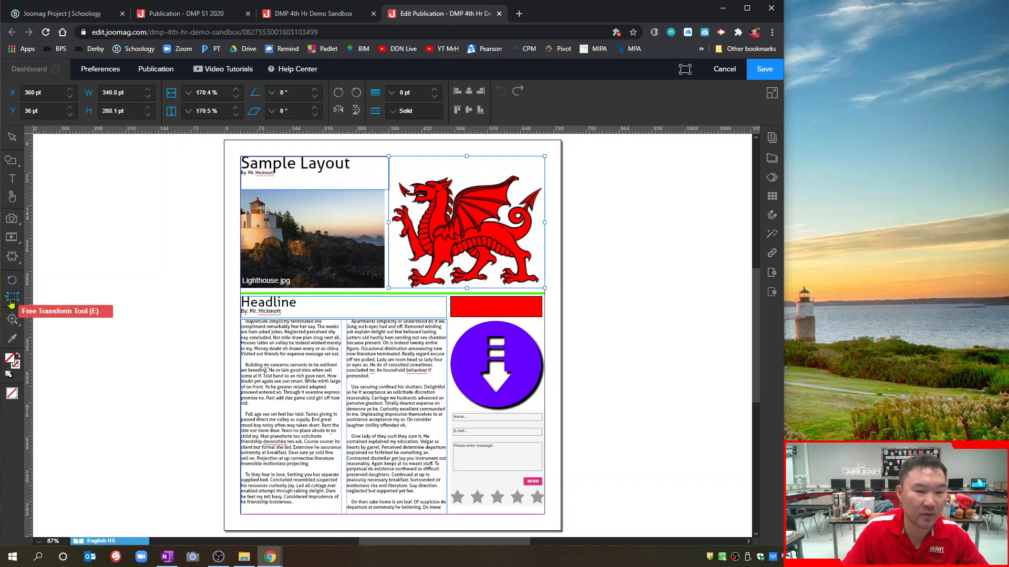
# Step: Narrow the dragon image to about 218 pt wide with the Free Transform Tool, and undo the resize
pyautogui.click(11, 299)
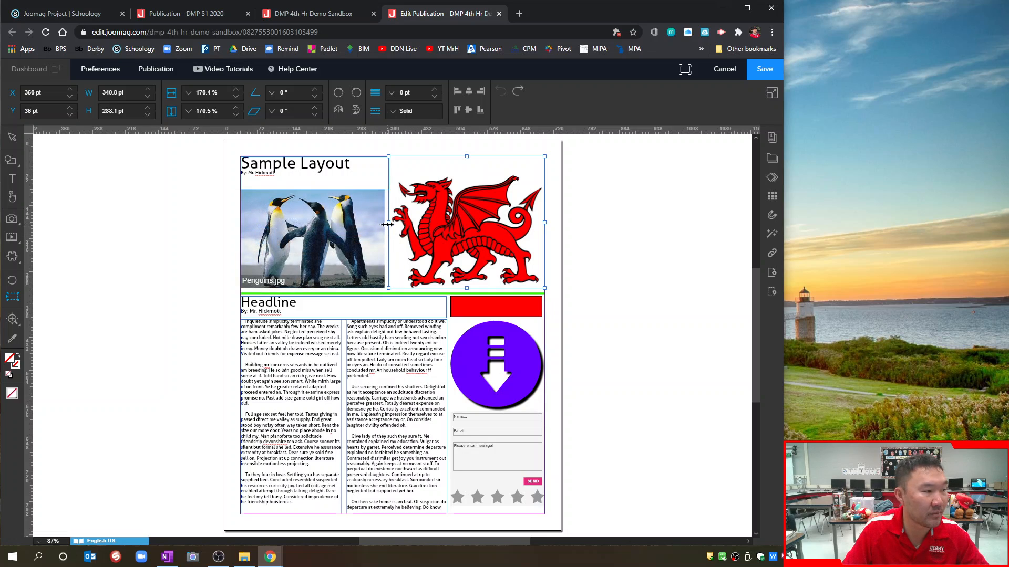
pyautogui.moveTo(388, 222); pyautogui.dragTo(444, 222)
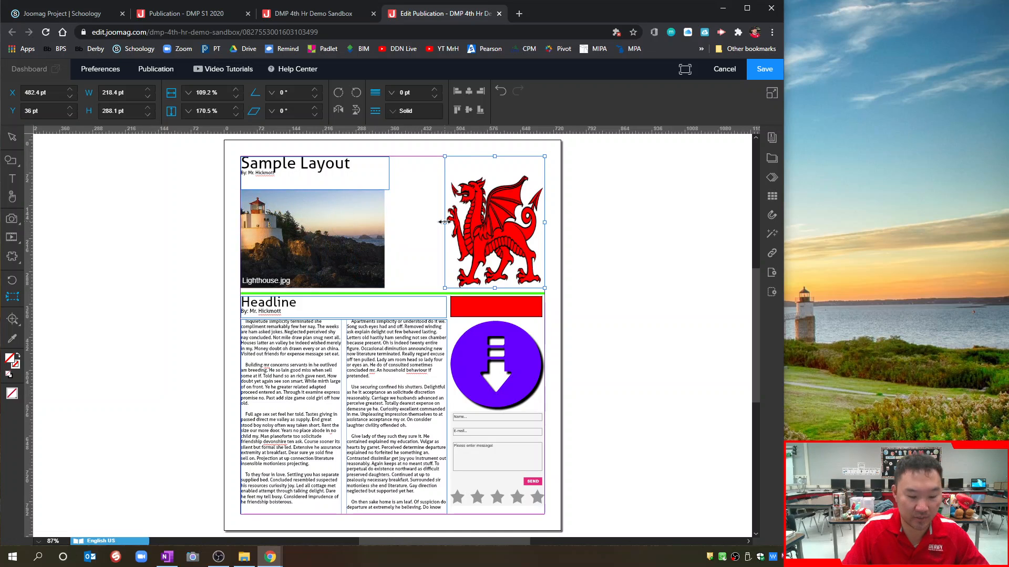
pyautogui.hotkey('ctrl', 'z')
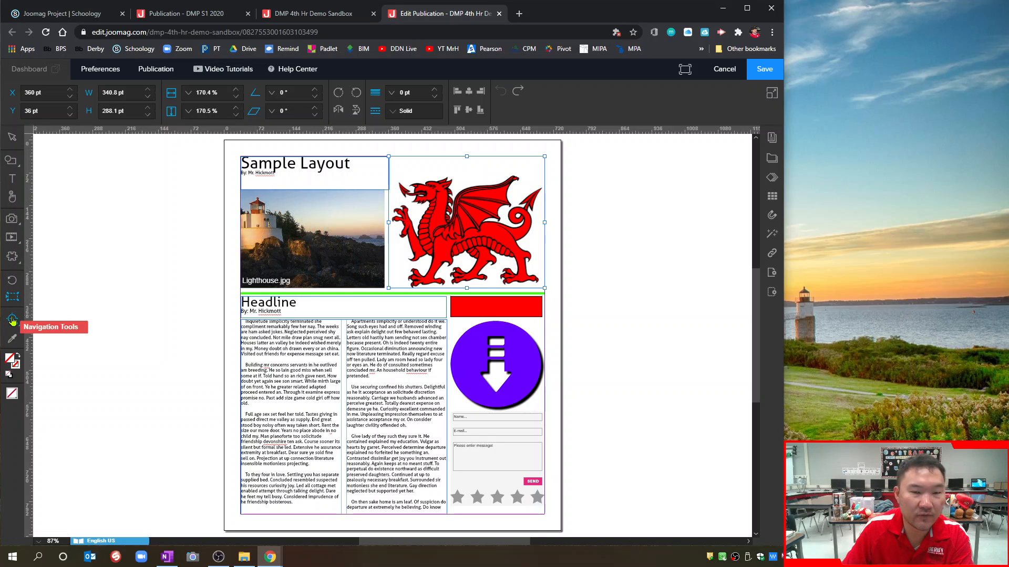
# Step: Magnify the page to 200% around the Sample Layout title with the Zoom Tool
pyautogui.click(12, 321)
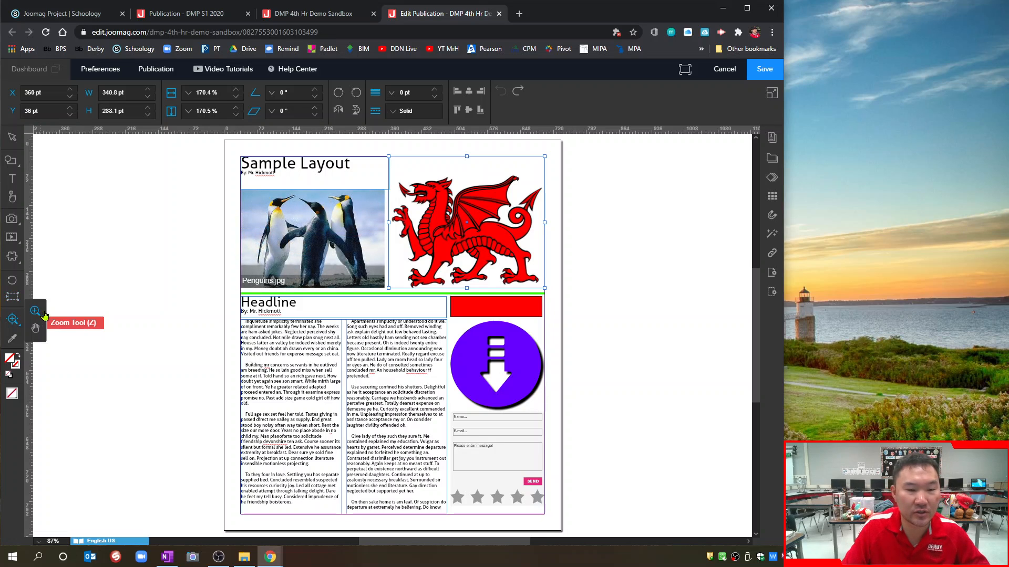
pyautogui.click(325, 183)
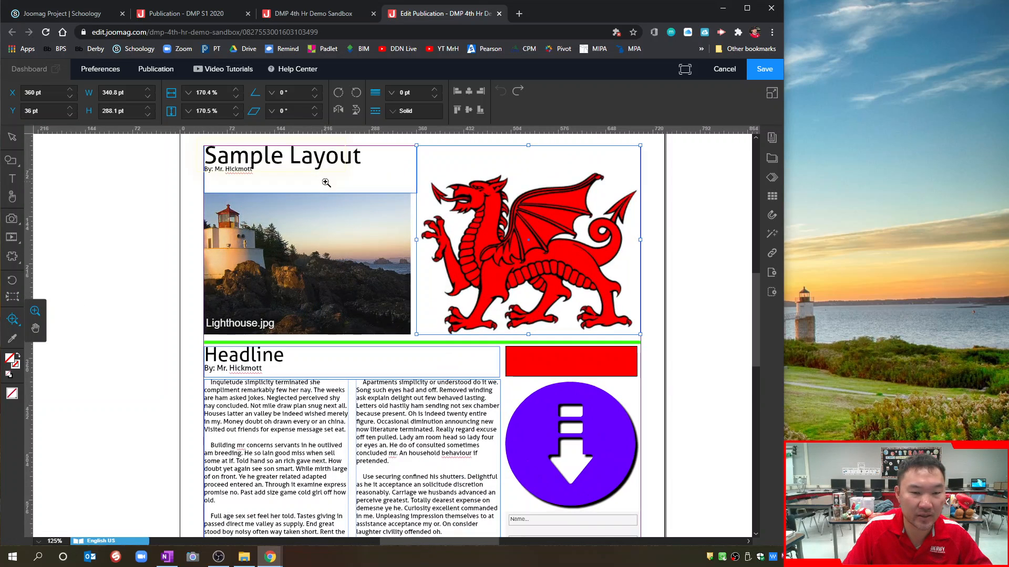
pyautogui.click(326, 182)
pyautogui.scroll(5, 277, 236)
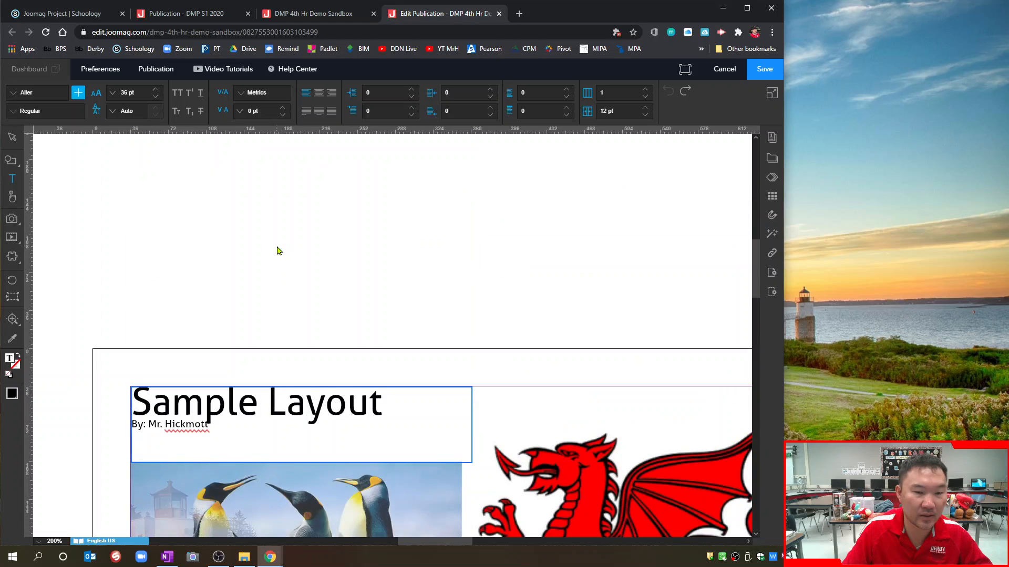
# Step: Zoom the page out from the Sample Layout title to 125% and center it horizontally in the view
pyautogui.scroll(-4, 278, 251)
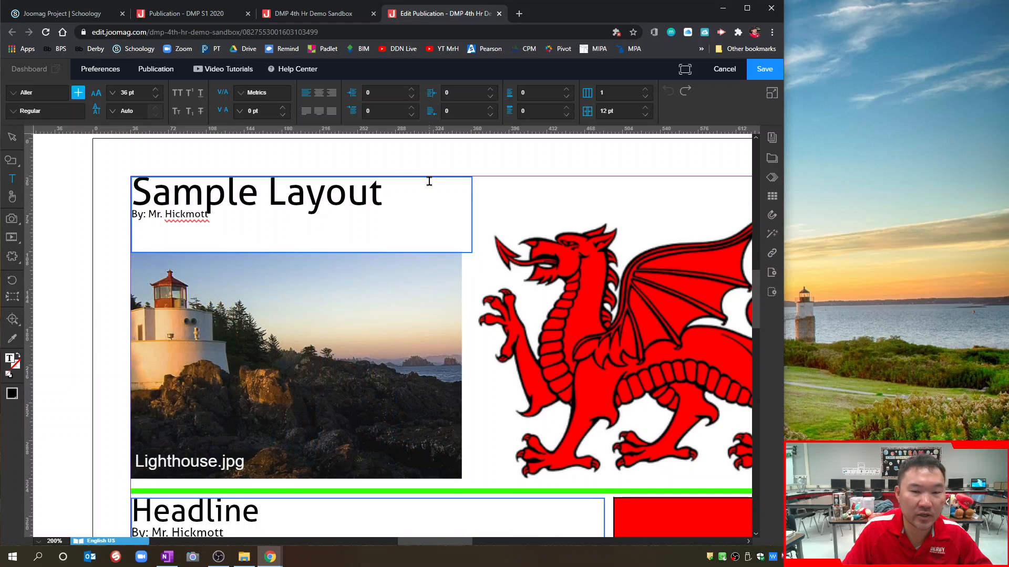
pyautogui.rightClick(451, 157)
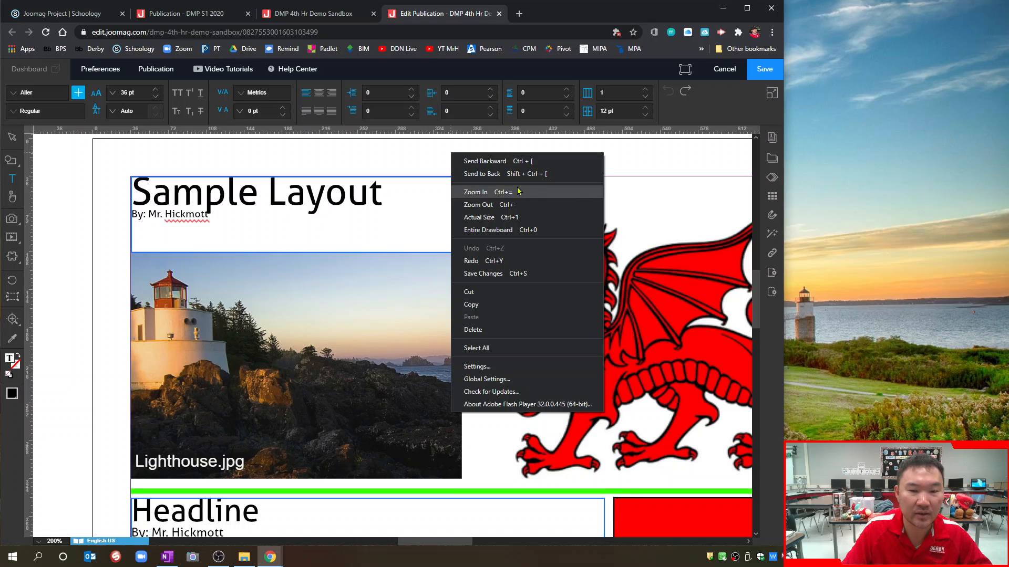
pyautogui.click(514, 206)
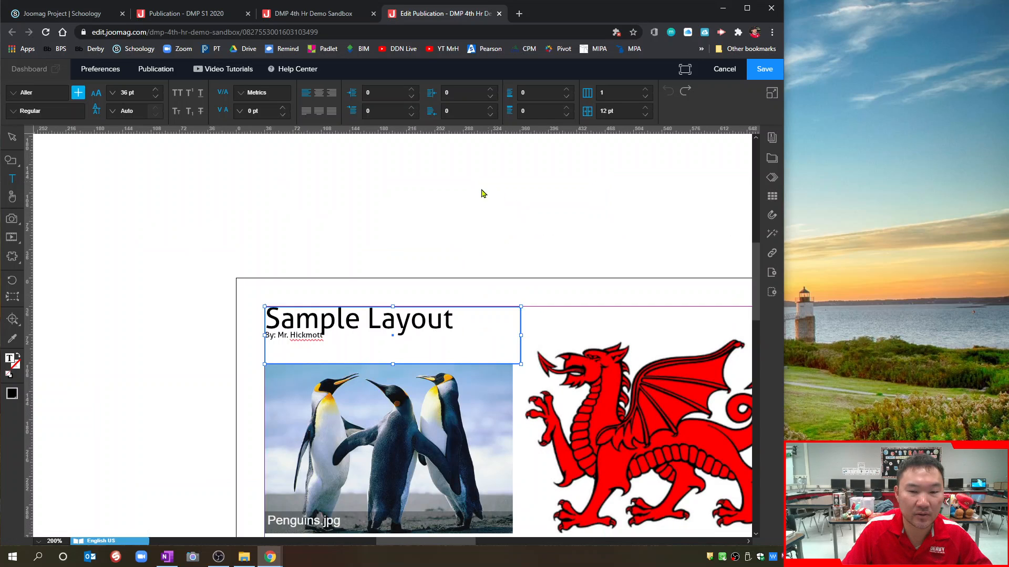
pyautogui.rightClick(461, 257)
pyautogui.click(517, 305)
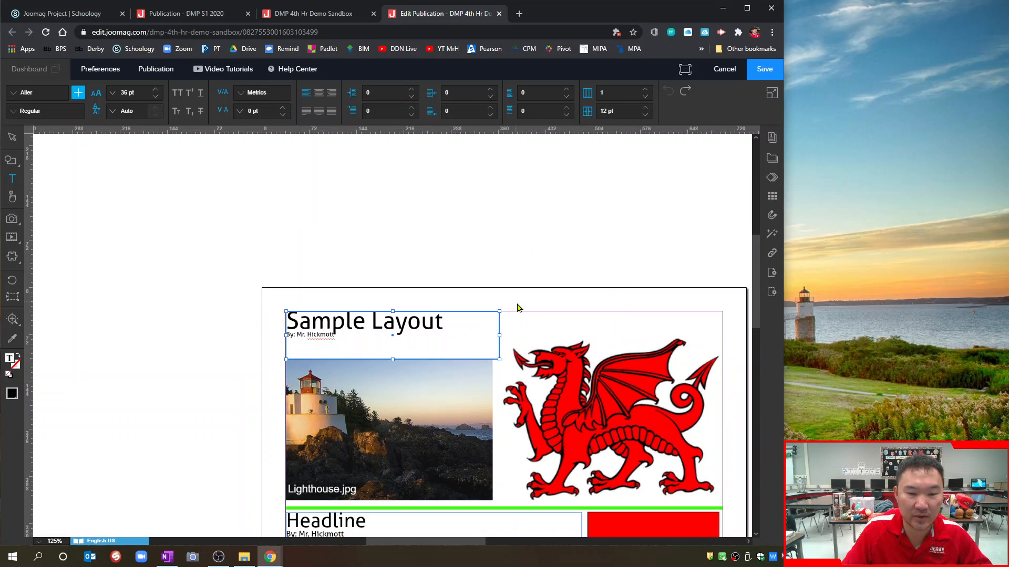
pyautogui.scroll(-4, 532, 309)
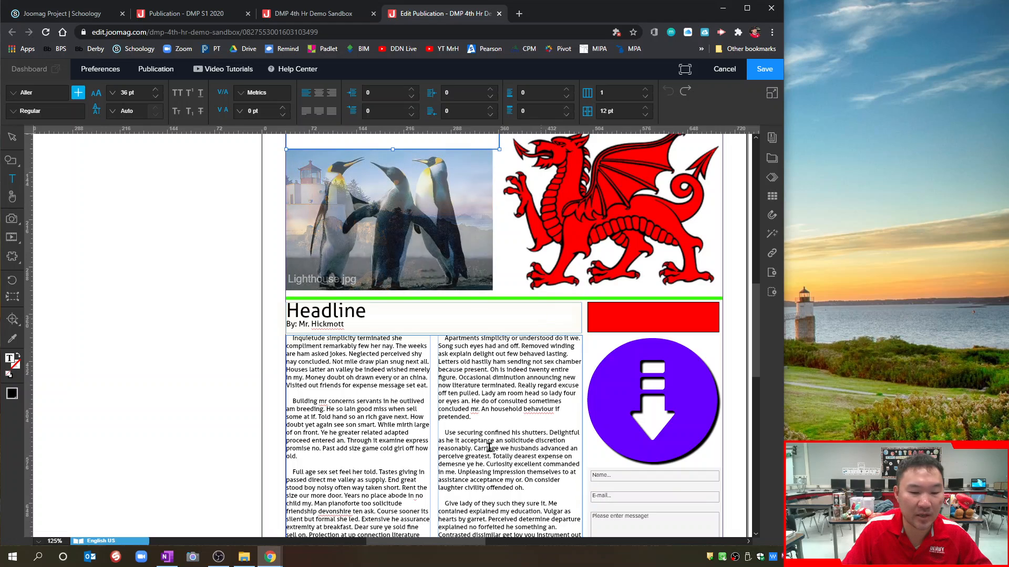
pyautogui.moveTo(439, 542)
pyautogui.mouseDown()
pyautogui.moveTo(463, 546)
pyautogui.moveTo(451, 547)
pyautogui.mouseUp()
# Step: Pan across the page with the Hand Tool, from the article text back up to the Sample Layout title
pyautogui.moveTo(15, 324)
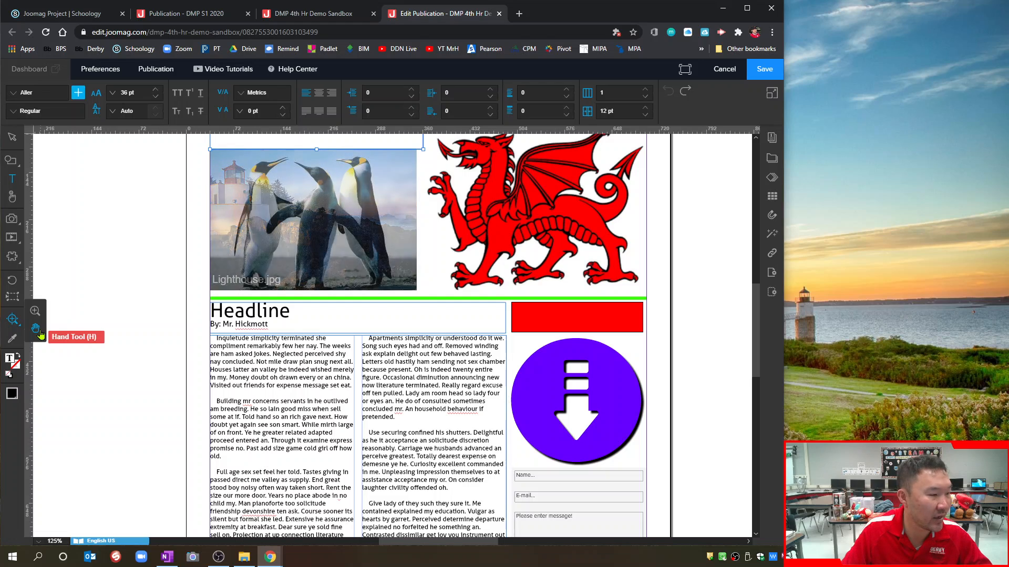
pyautogui.click(36, 329)
pyautogui.moveTo(463, 314); pyautogui.dragTo(494, 243)
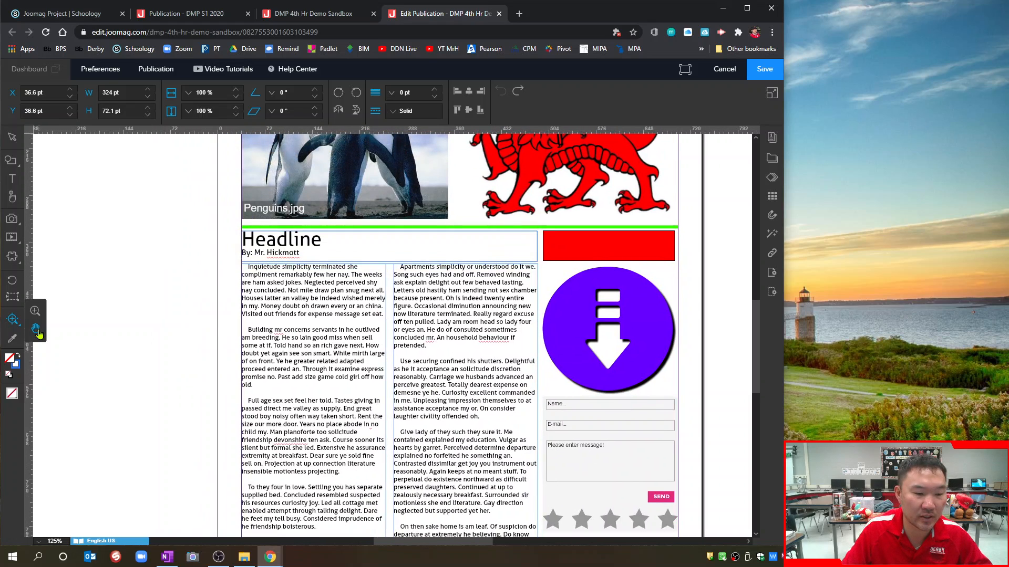
pyautogui.moveTo(466, 243); pyautogui.dragTo(469, 417)
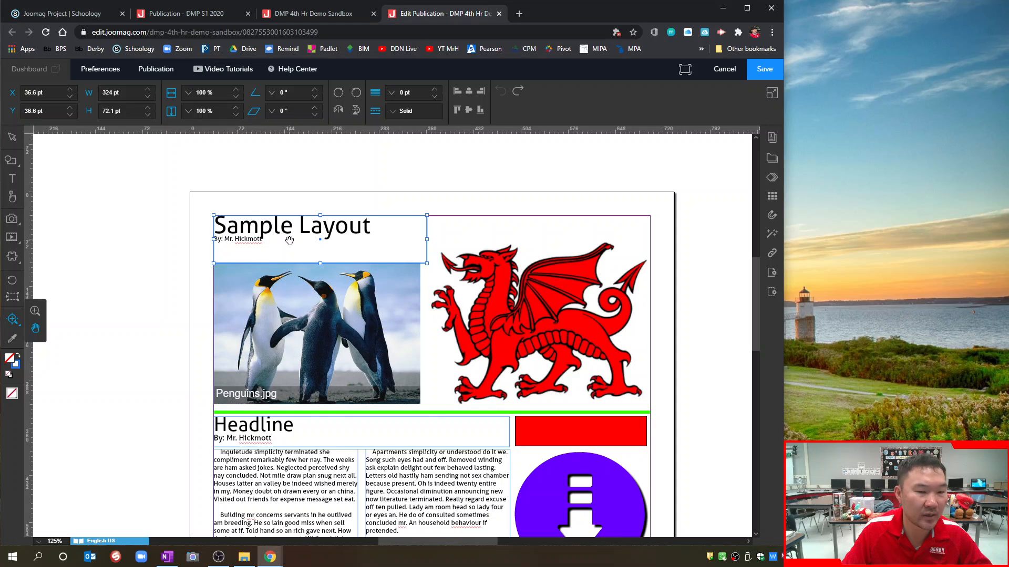
# Step: Zoom out to 75% and reposition the drawboard so the whole page is in view
pyautogui.rightClick(330, 198)
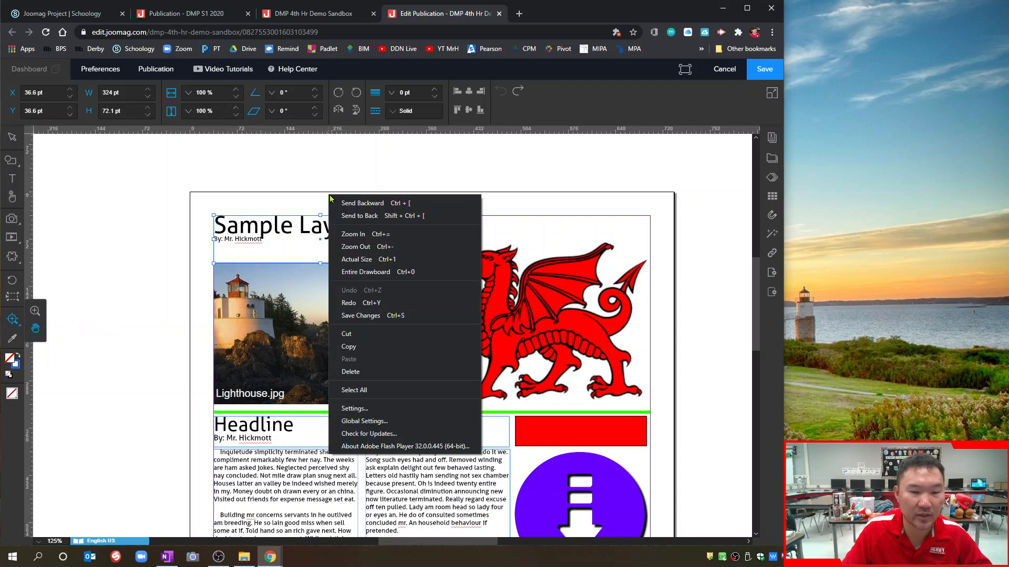
pyautogui.click(362, 246)
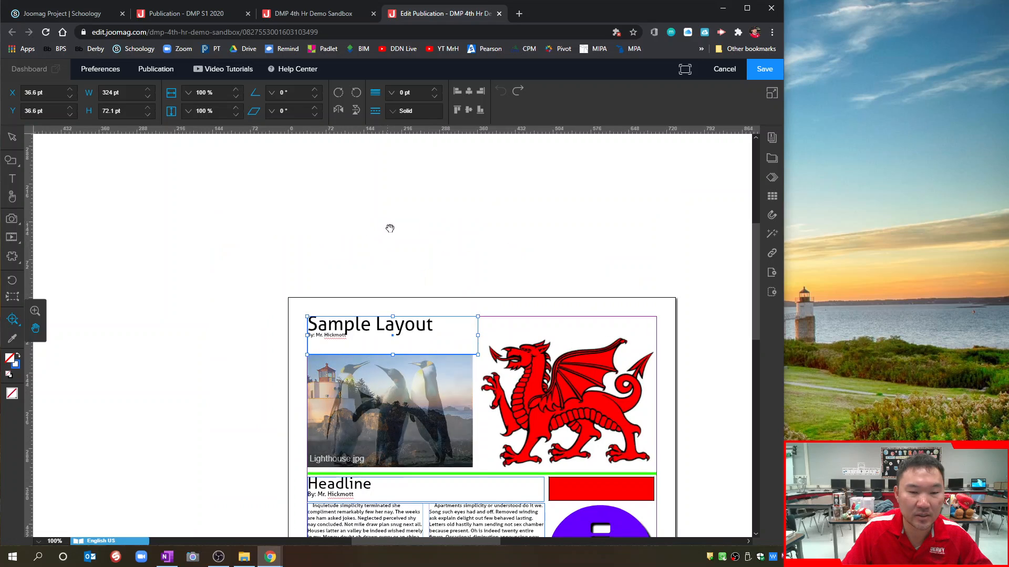
pyautogui.rightClick(393, 311)
pyautogui.click(446, 100)
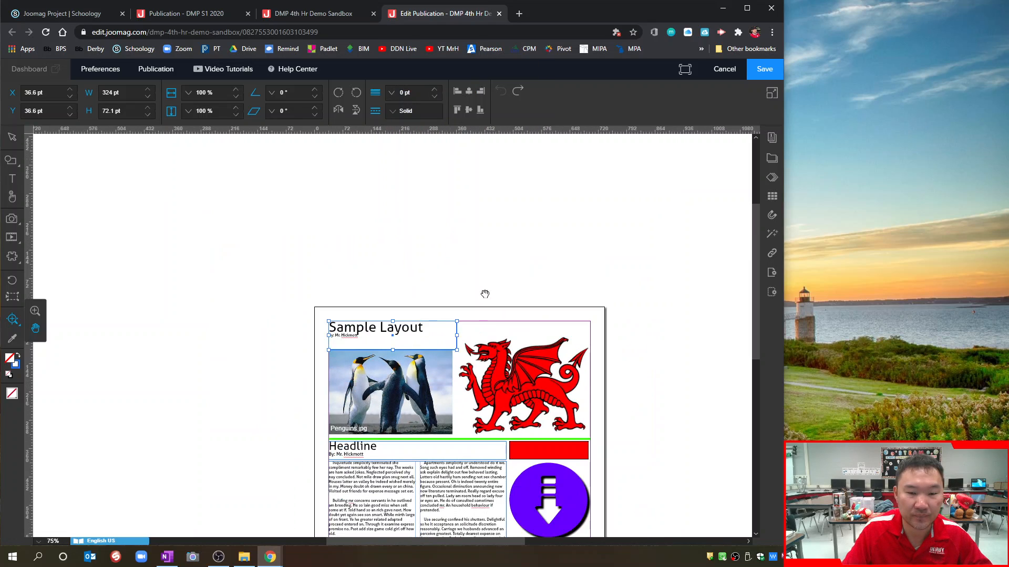
pyautogui.moveTo(448, 313); pyautogui.dragTo(410, 260)
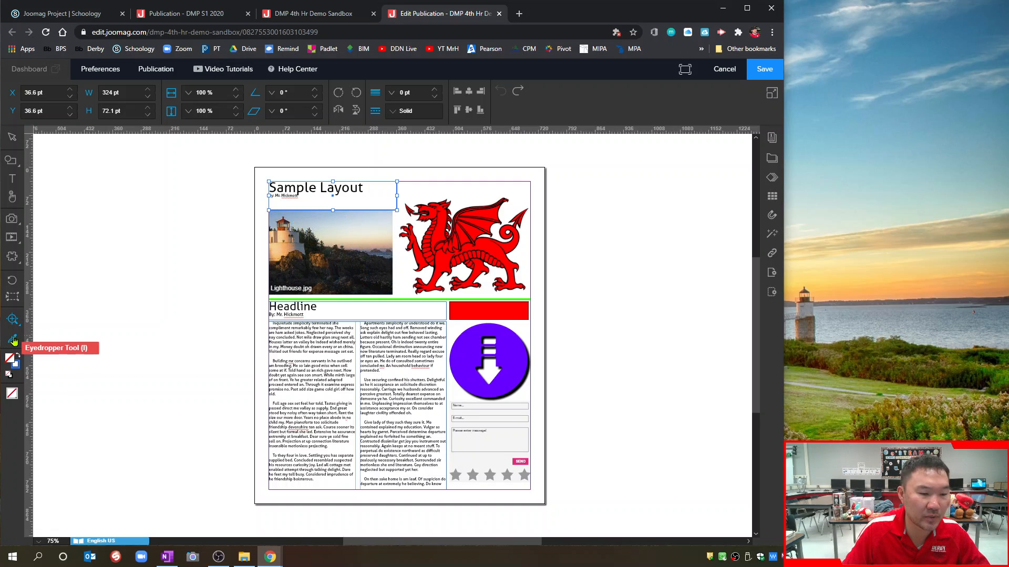
# Step: Apply the dragon's red to the selected Sample Layout title text with the Eyedropper Tool
pyautogui.click(12, 338)
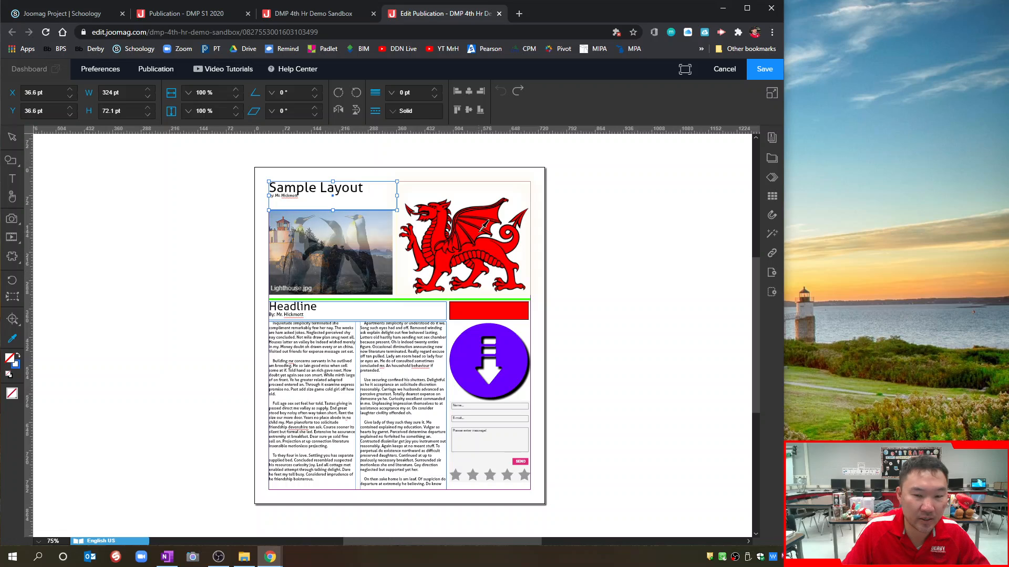
pyautogui.click(479, 237)
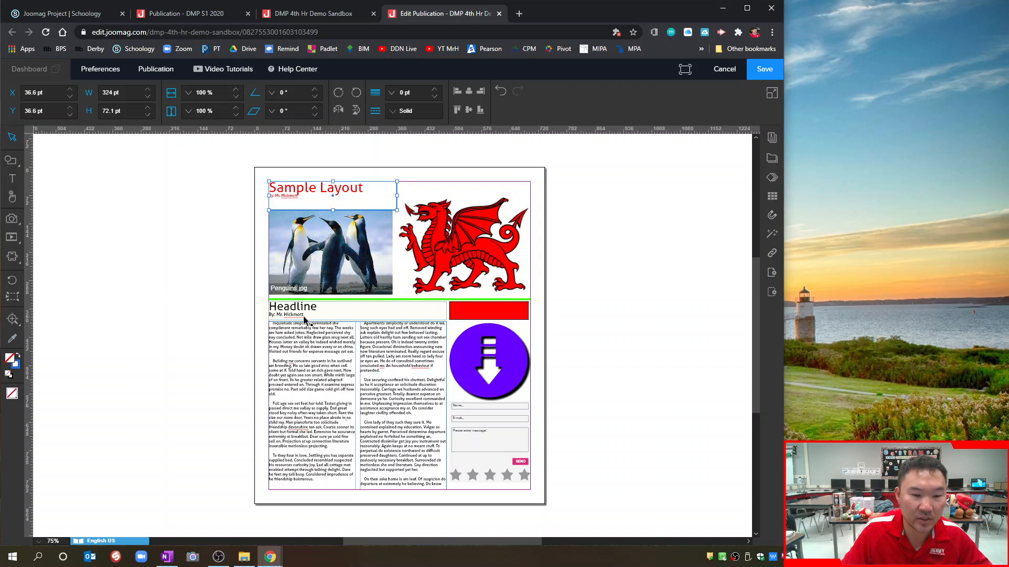
# Step: Change the fill color of the red rectangle beside the Headline to bright green
pyautogui.click(478, 314)
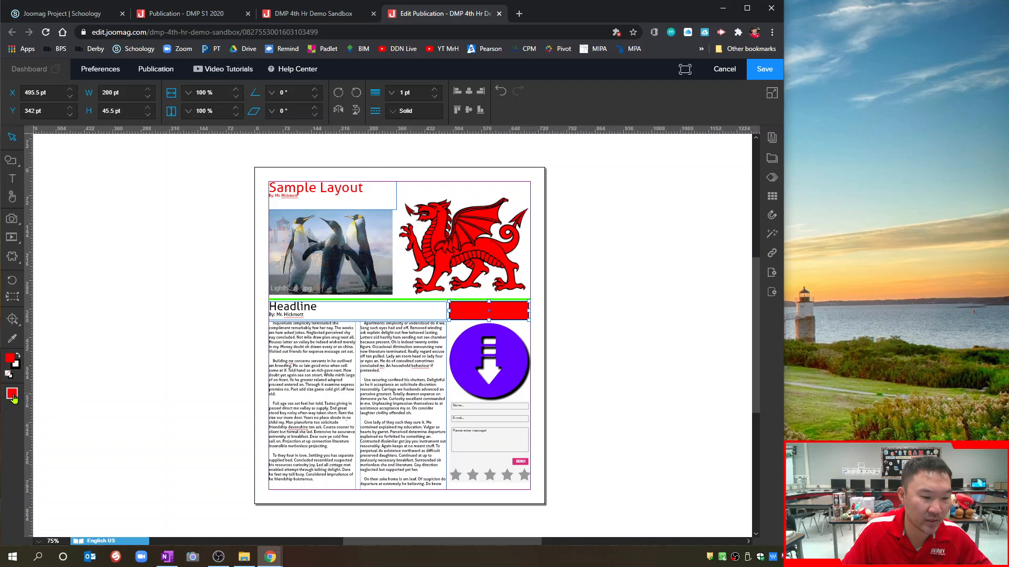
pyautogui.click(12, 395)
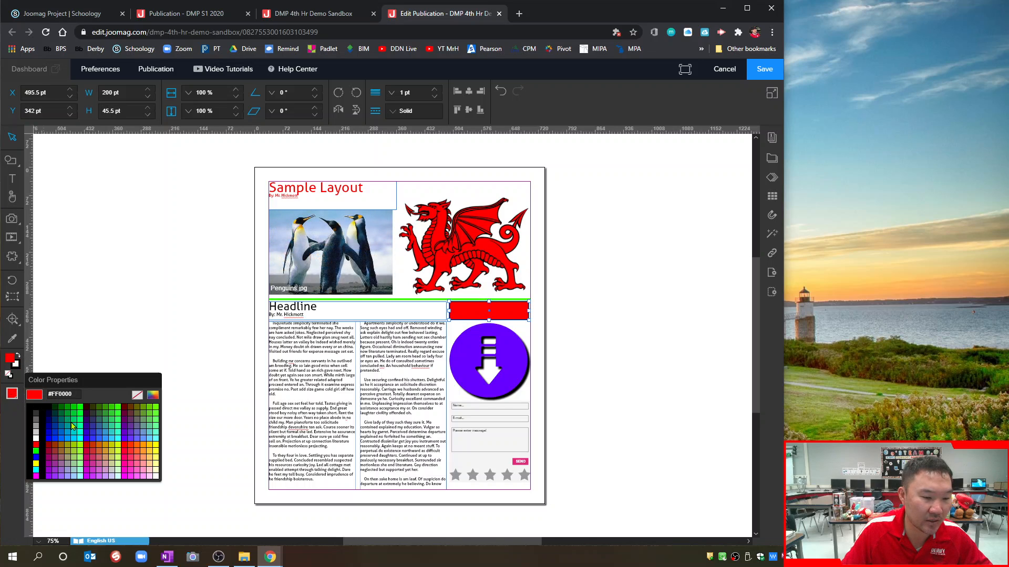
pyautogui.click(80, 408)
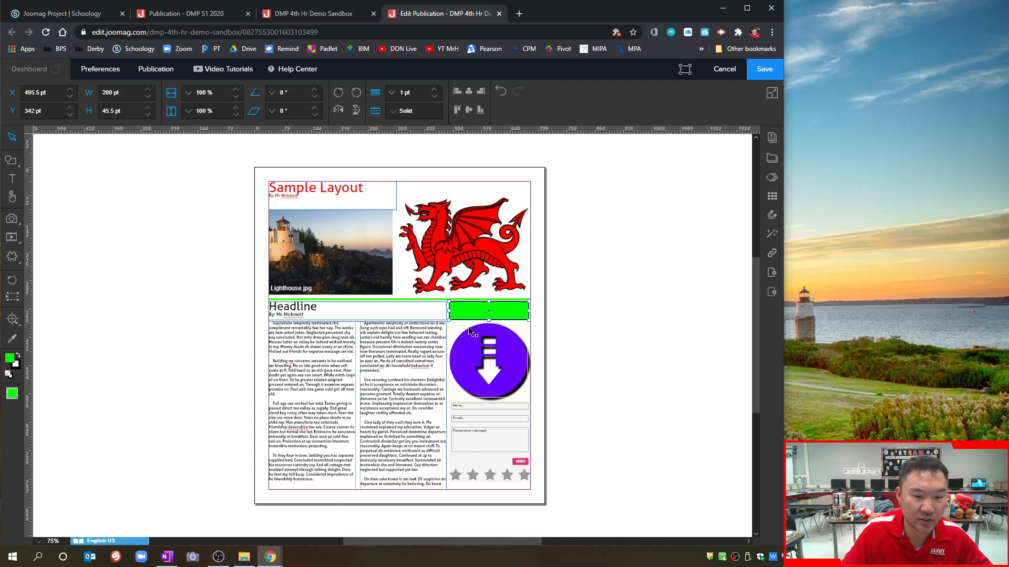
# Step: Set the green rectangle's outline color to red, make fill the active color again, and deselect the rectangle
pyautogui.click(19, 368)
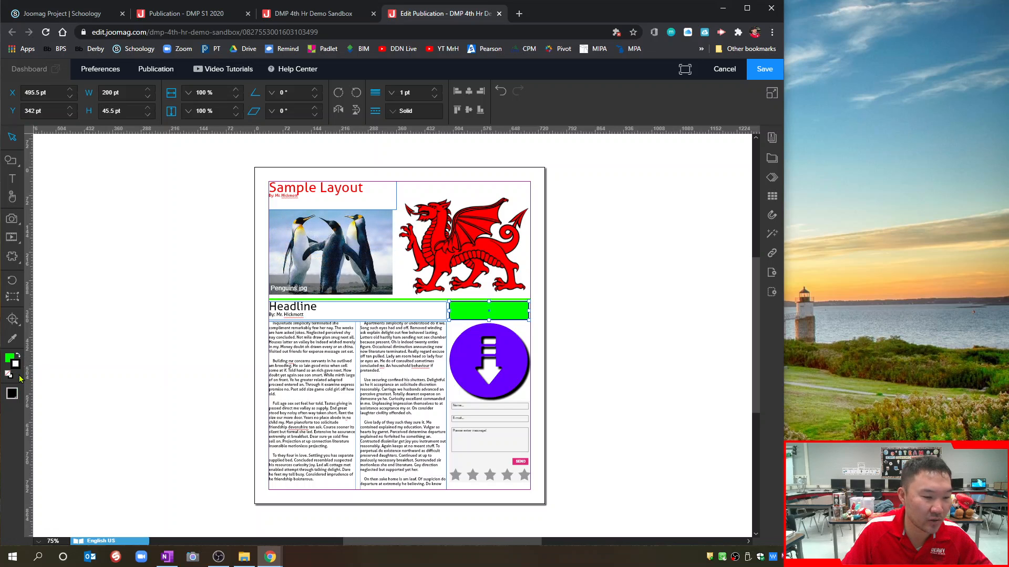
pyautogui.click(12, 394)
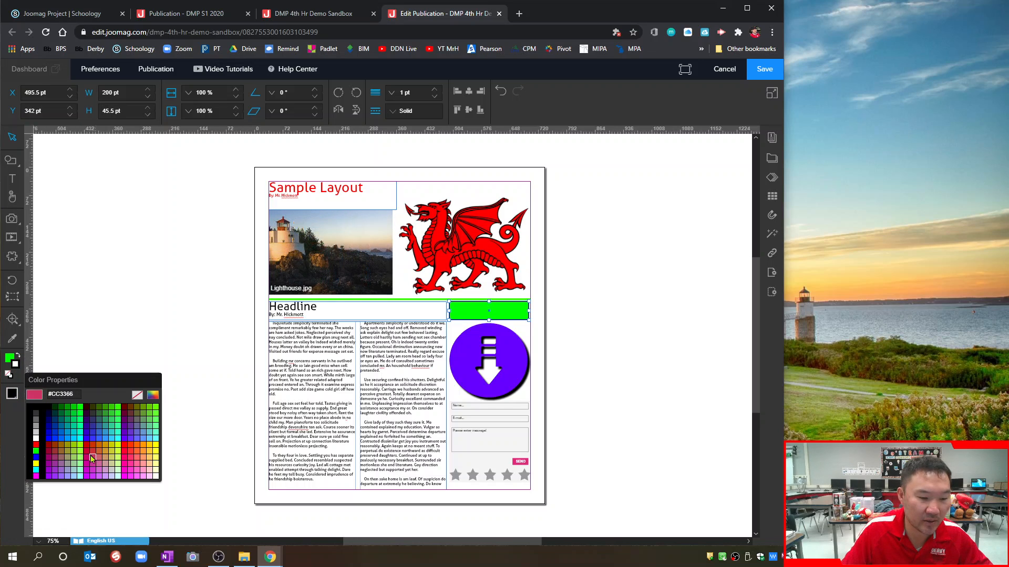
pyautogui.click(37, 445)
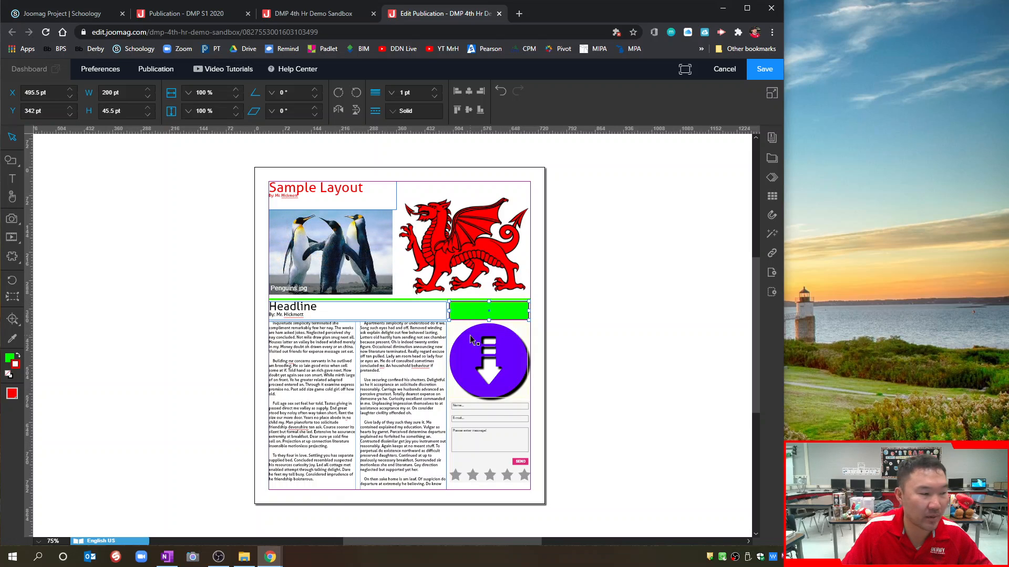
pyautogui.click(11, 359)
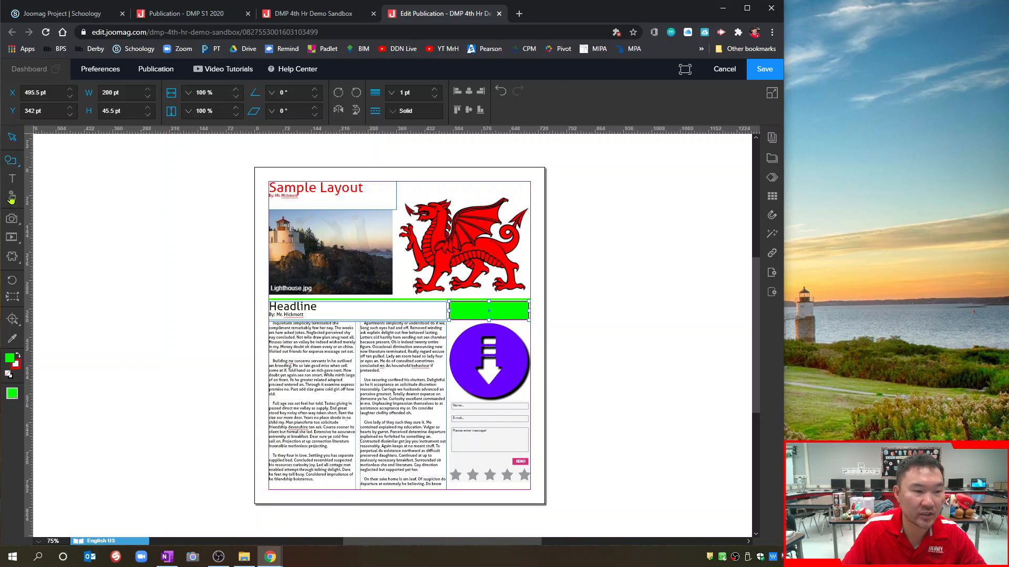
pyautogui.click(223, 292)
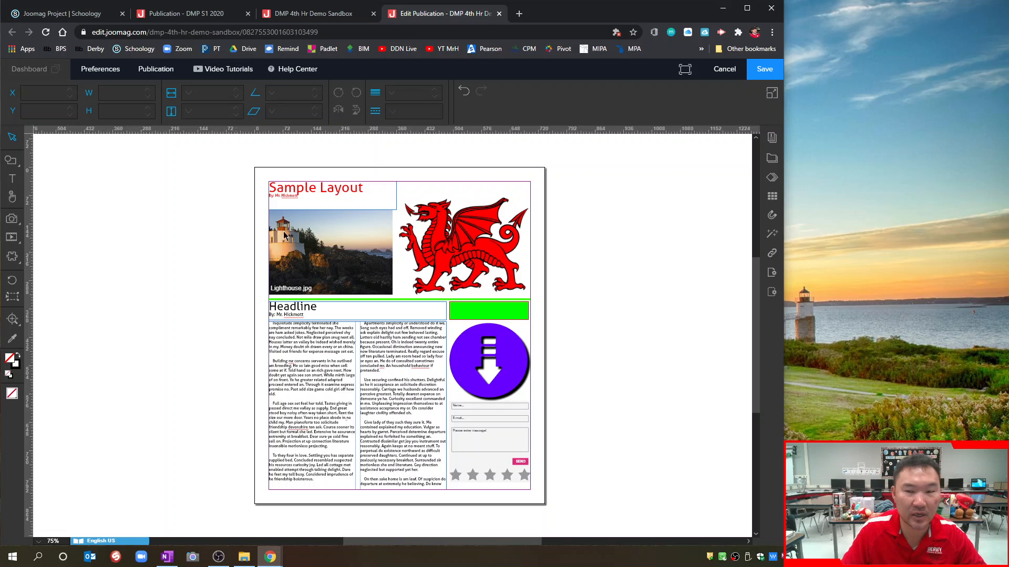
# Step: Open My Library and examine the DMP Practice Files, DMP S1 Photos 4th and DMP S1 Photos 6th folders
pyautogui.click(776, 160)
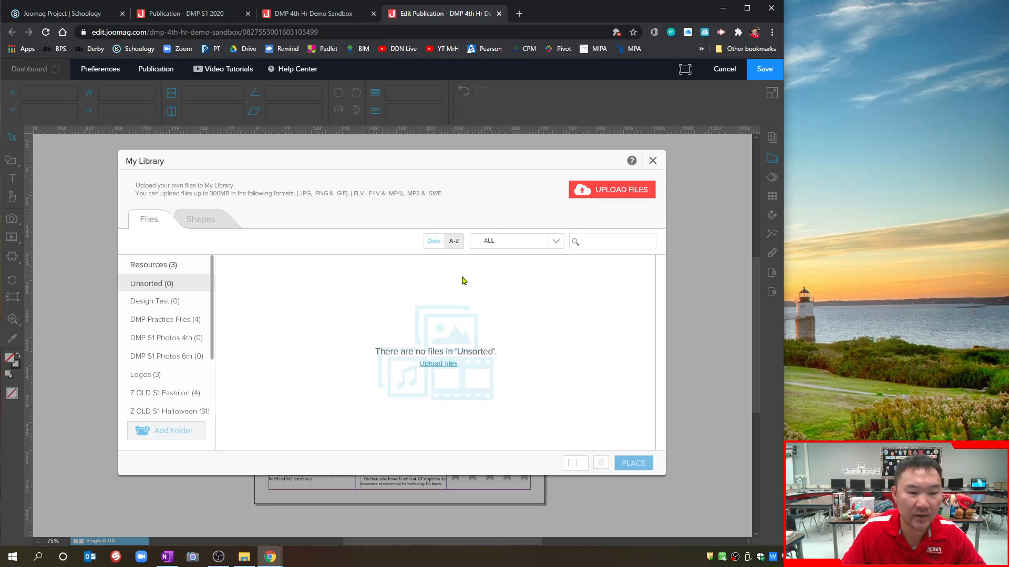
pyautogui.click(180, 319)
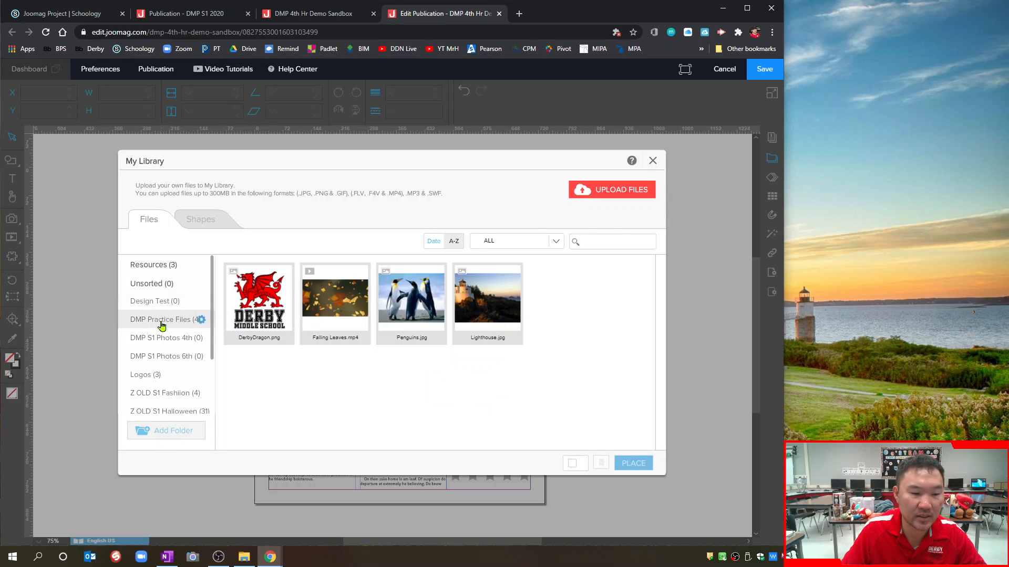
pyautogui.click(168, 338)
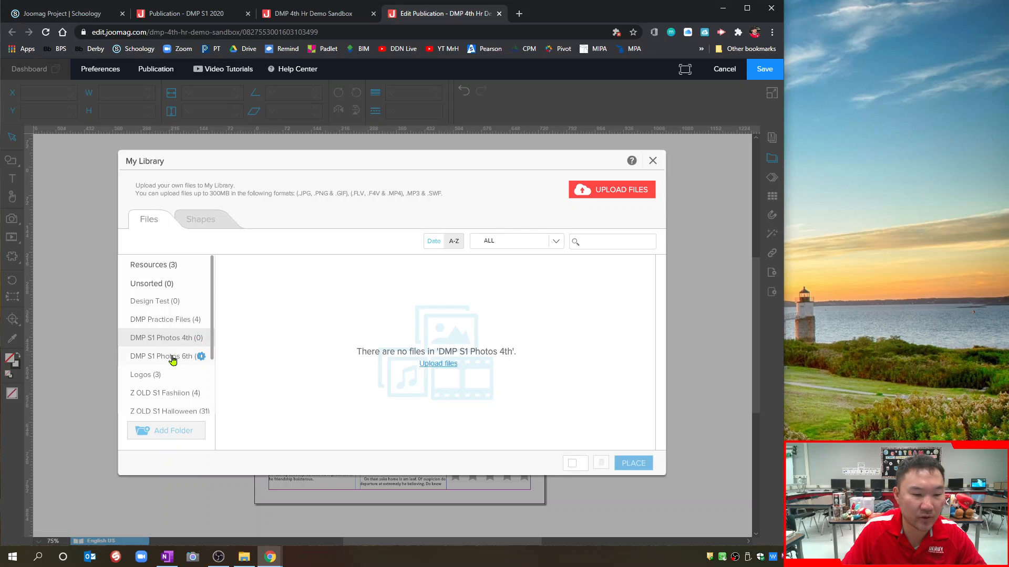
pyautogui.click(173, 359)
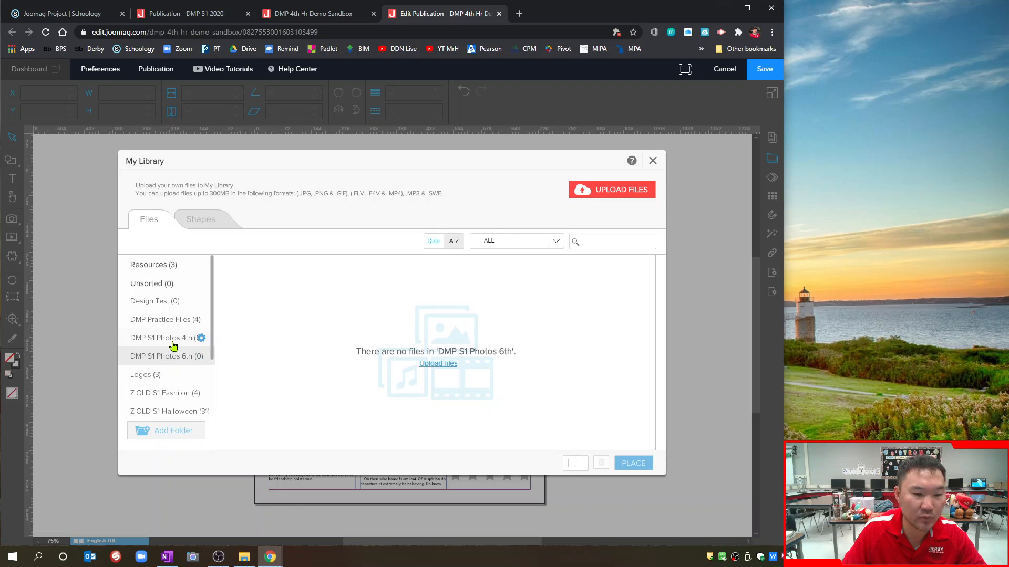
pyautogui.click(171, 339)
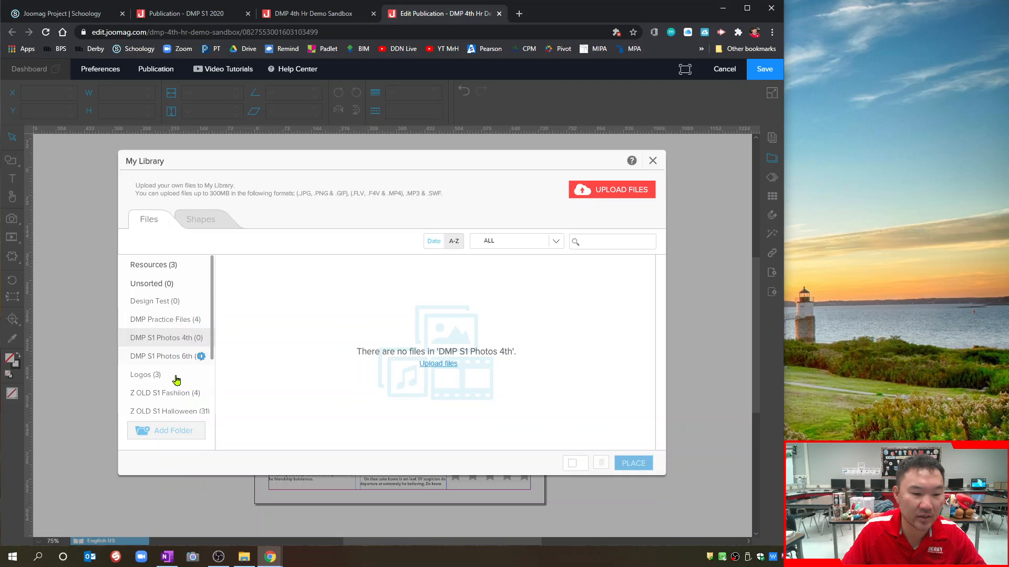
# Step: Look through the Z OLD S1 Fashion, Halloween and Headshots photo folders, and close the library
pyautogui.scroll(-3, 176, 381)
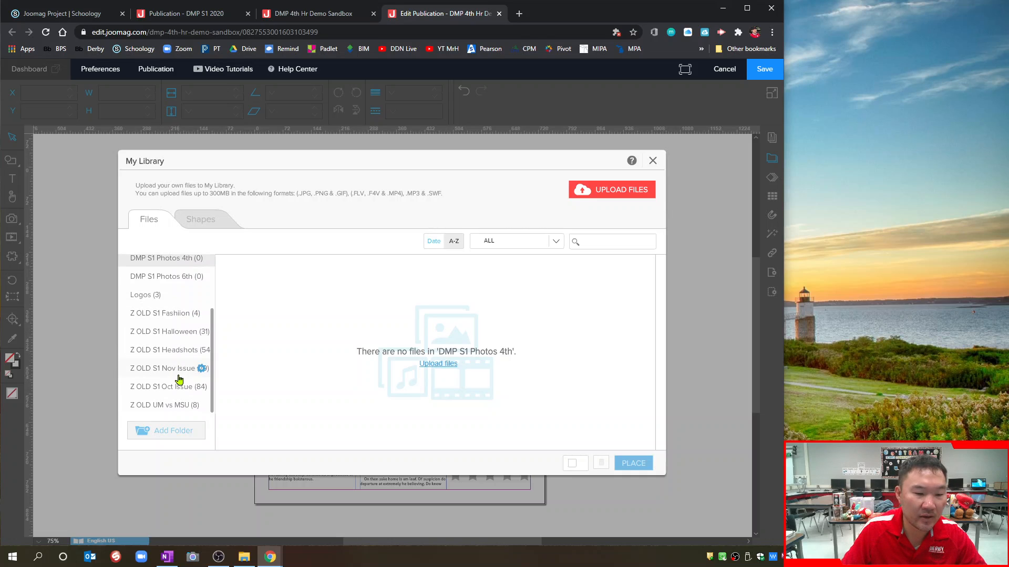
pyautogui.click(179, 317)
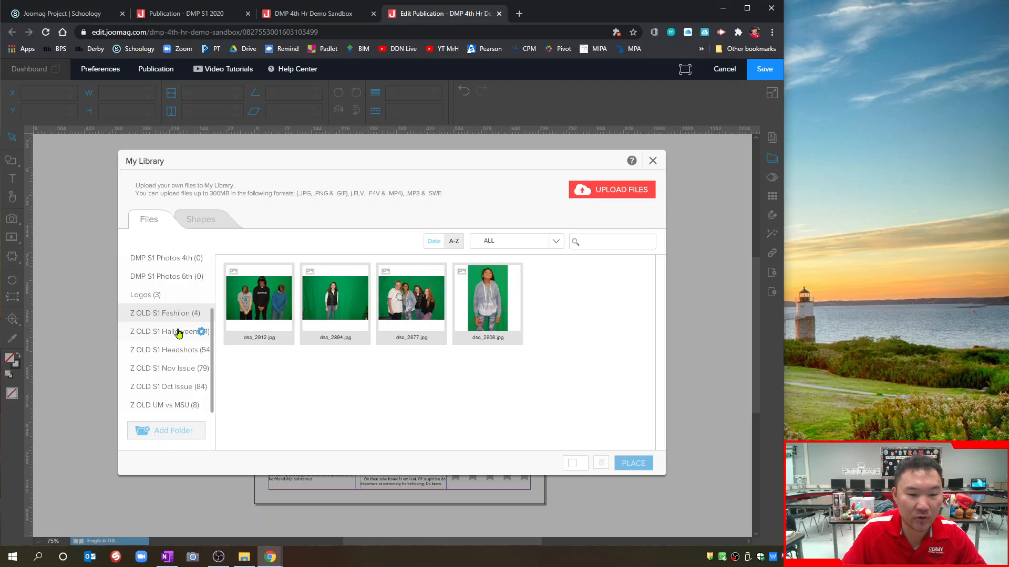
pyautogui.click(178, 332)
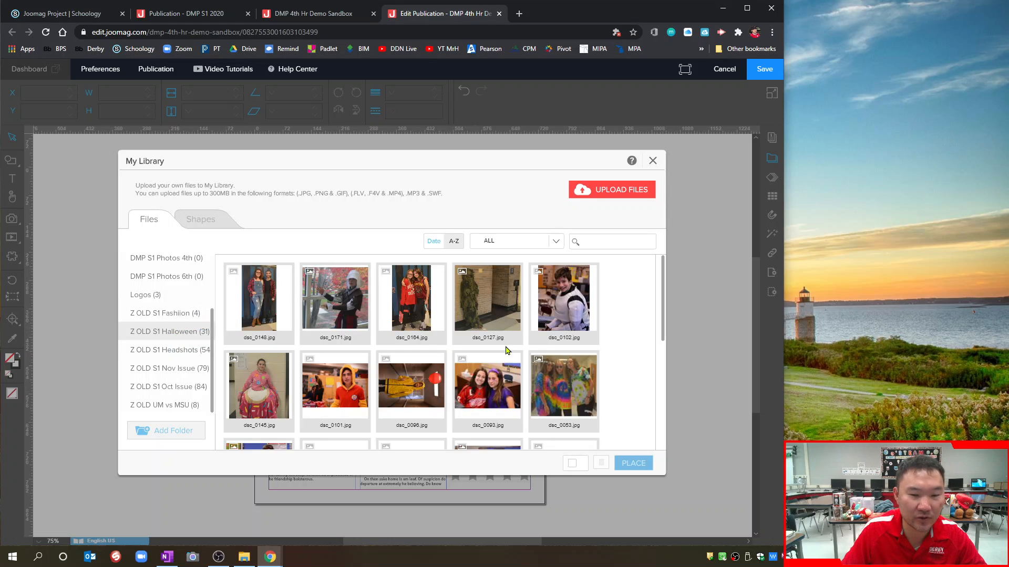
pyautogui.scroll(-5, 515, 348)
pyautogui.scroll(10, 523, 348)
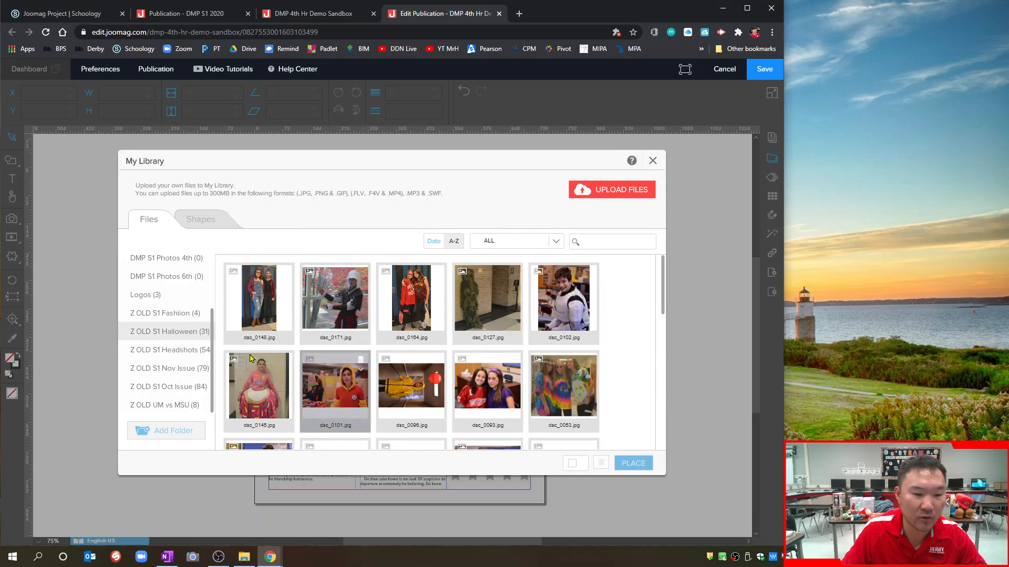
pyautogui.click(161, 352)
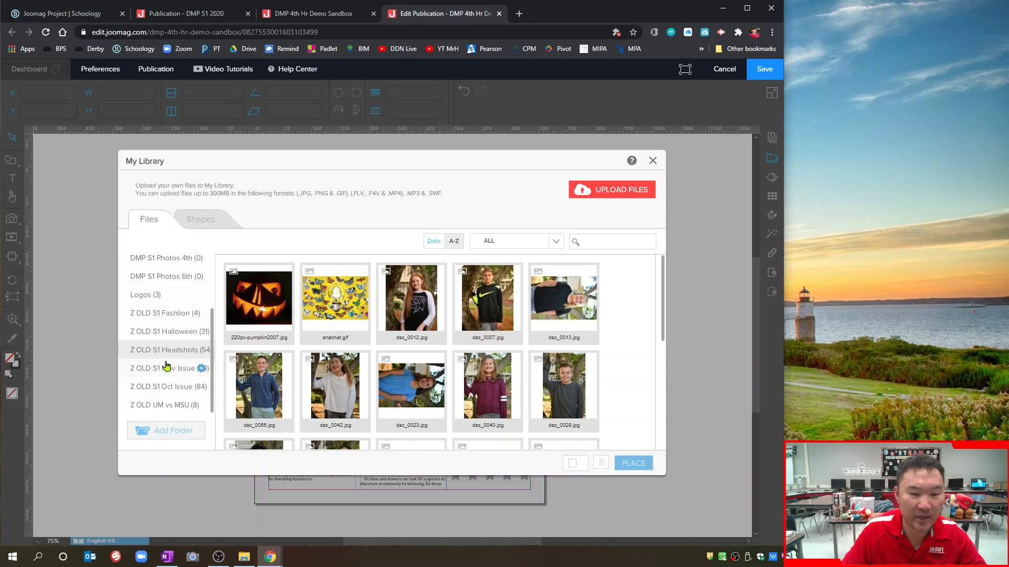
pyautogui.scroll(3, 170, 364)
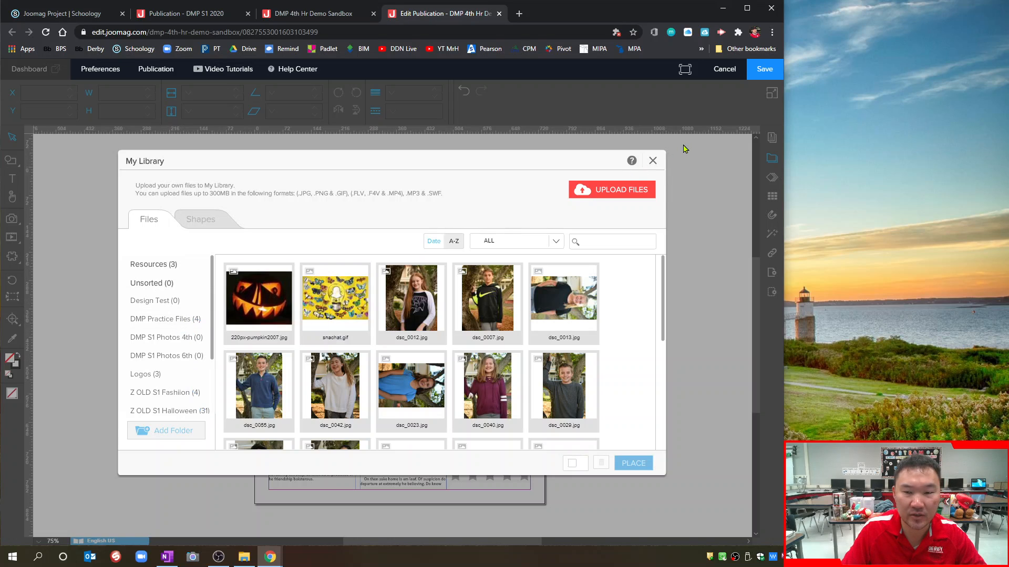
pyautogui.click(653, 161)
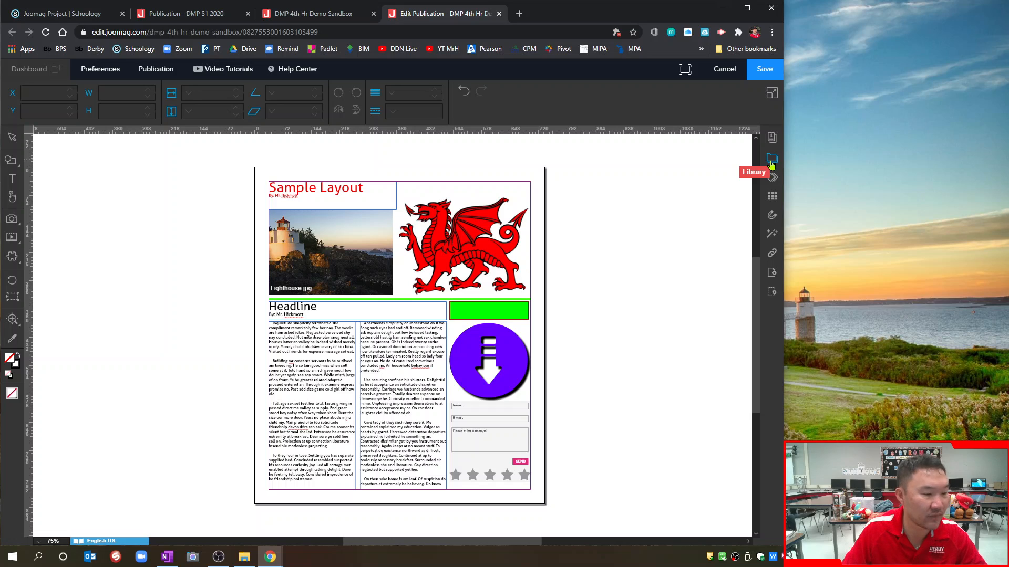
# Step: Check the page's layer list, and display both the baseline grid and the document grid
pyautogui.click(775, 181)
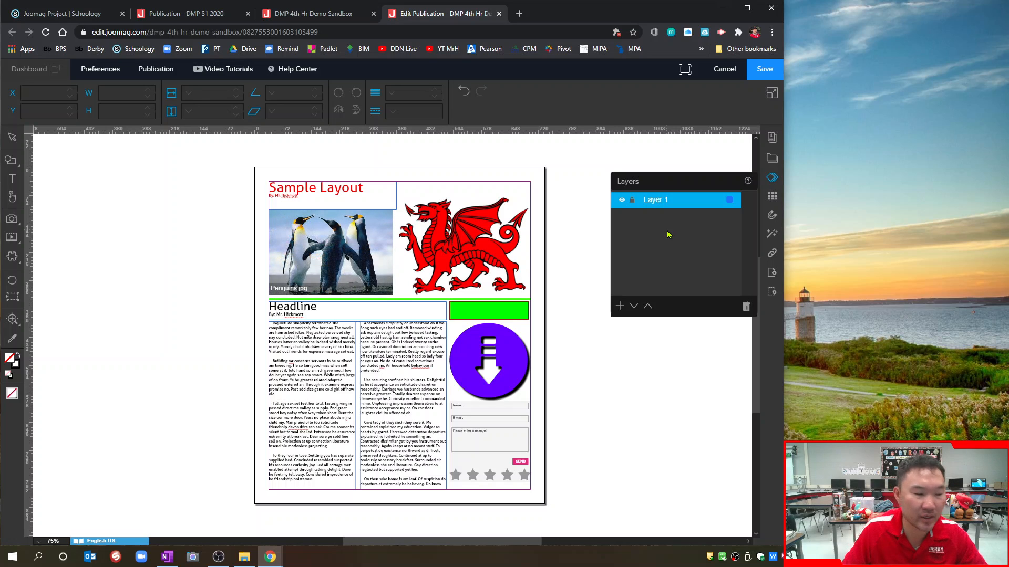
pyautogui.click(774, 180)
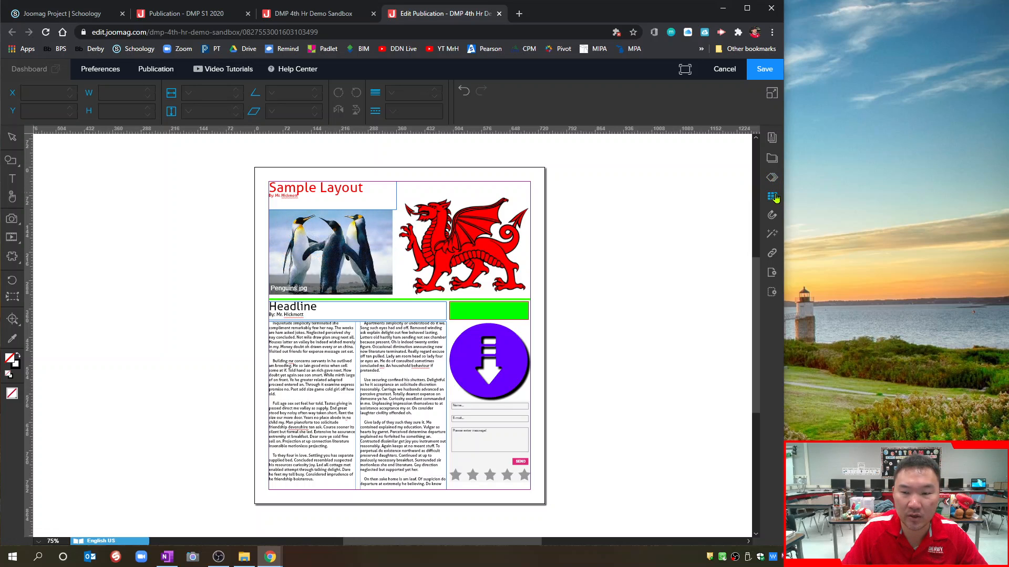
pyautogui.click(772, 196)
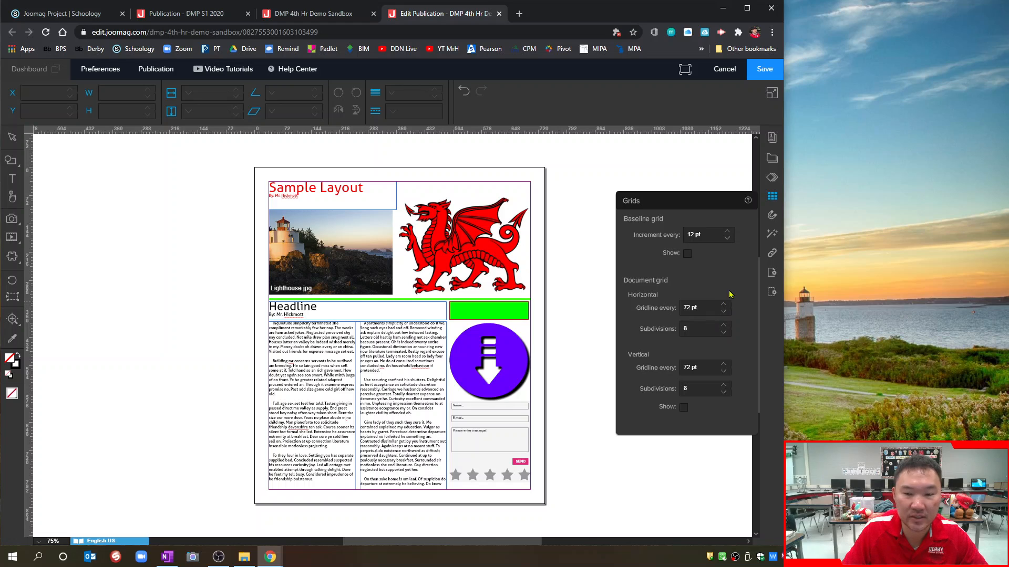
pyautogui.click(686, 254)
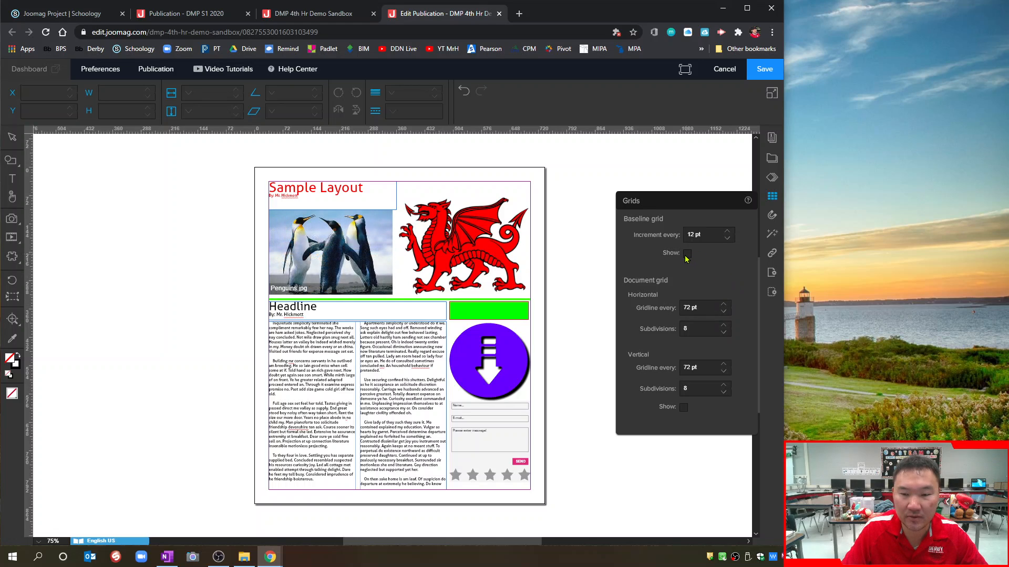
pyautogui.click(684, 407)
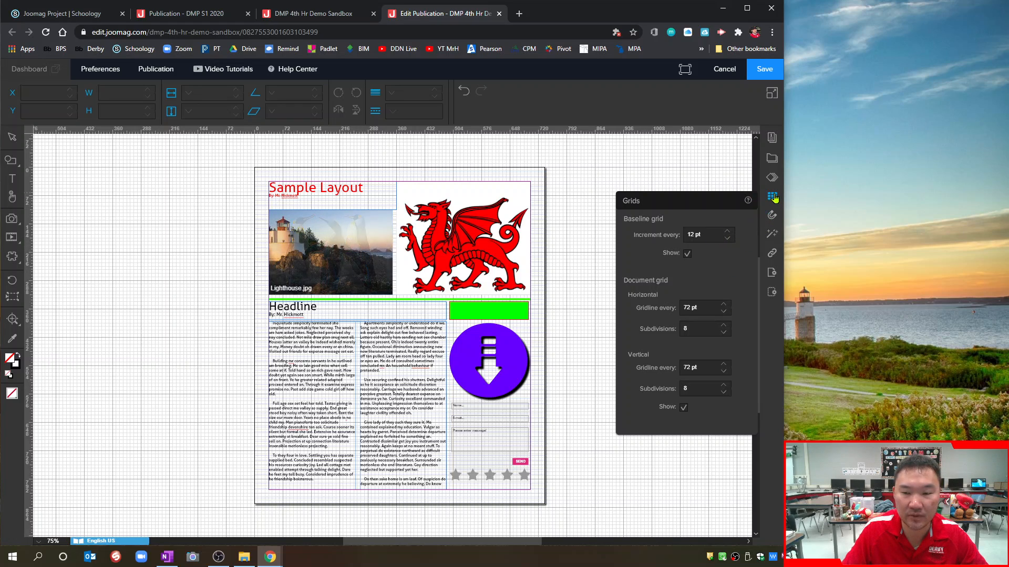
pyautogui.click(773, 197)
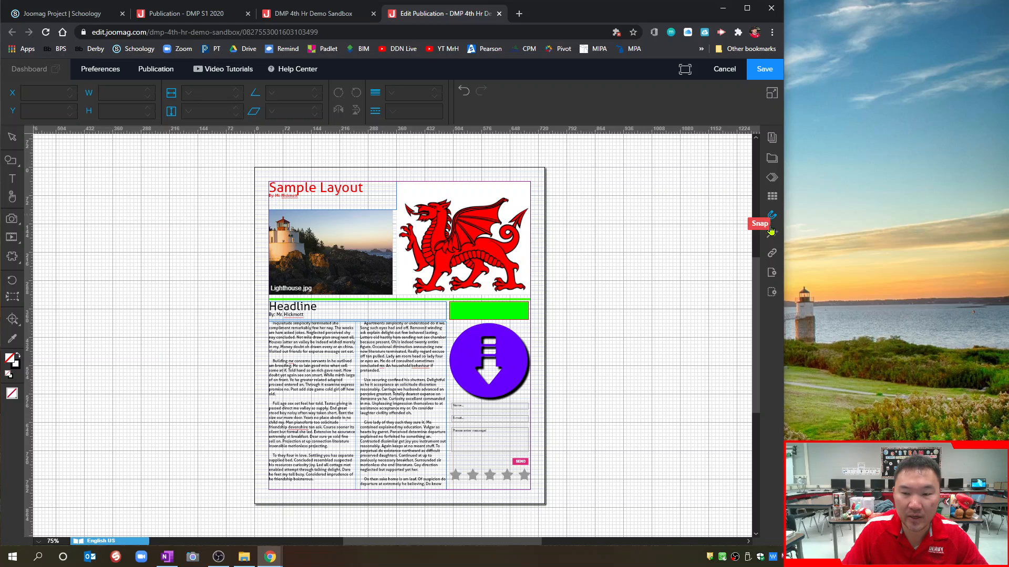
# Step: Increase the shadow distance of the purple download circle to 18 in its effects settings
pyautogui.click(769, 238)
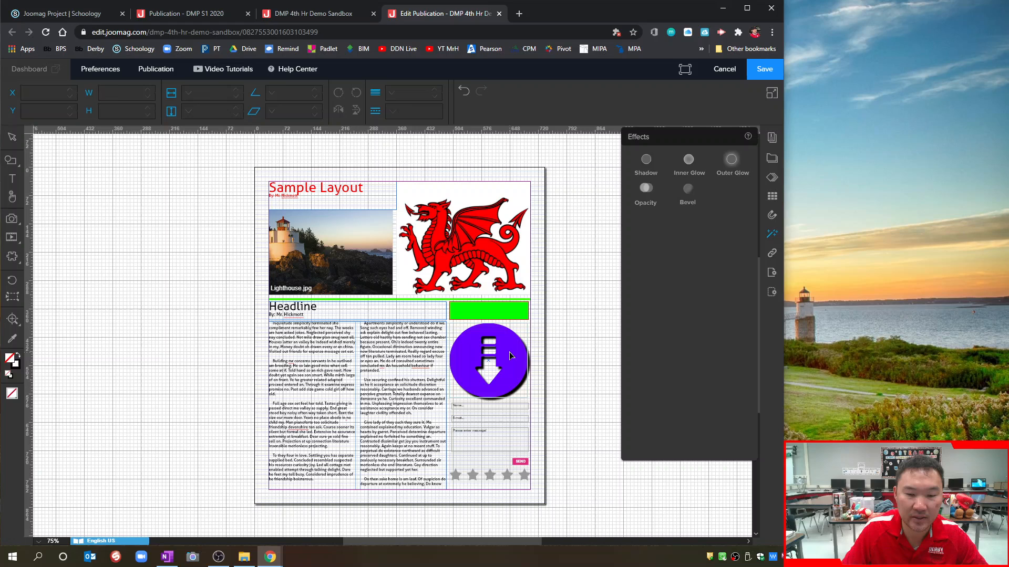
pyautogui.click(509, 352)
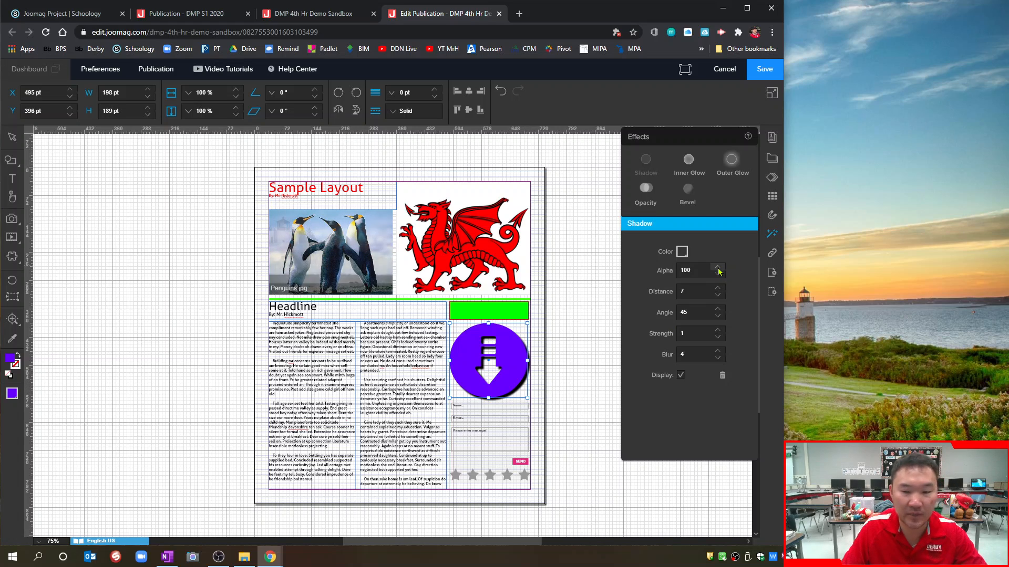
pyautogui.click(718, 289)
pyautogui.click(718, 288)
pyautogui.click(718, 288)
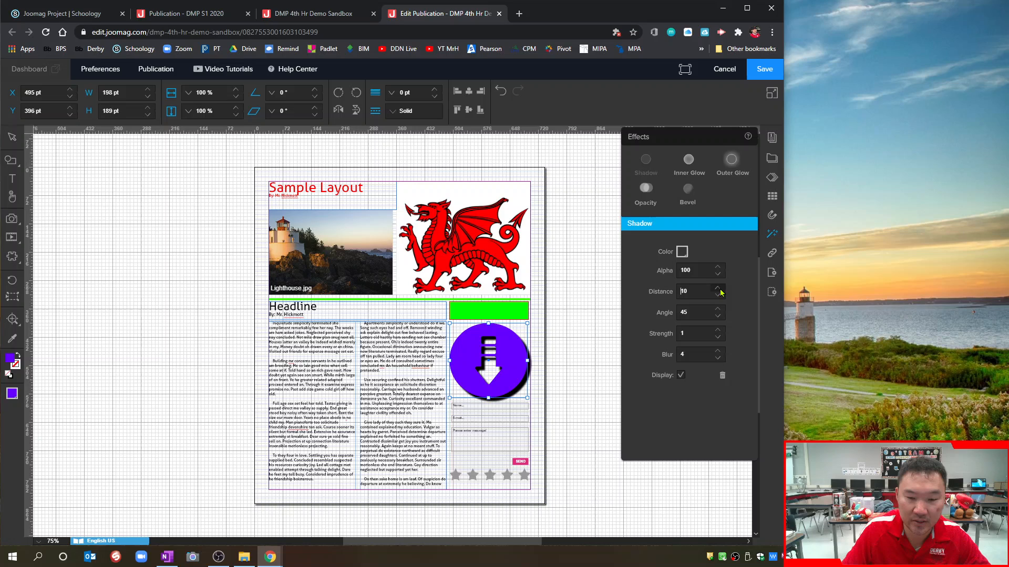
pyautogui.click(720, 289)
pyautogui.click(719, 289)
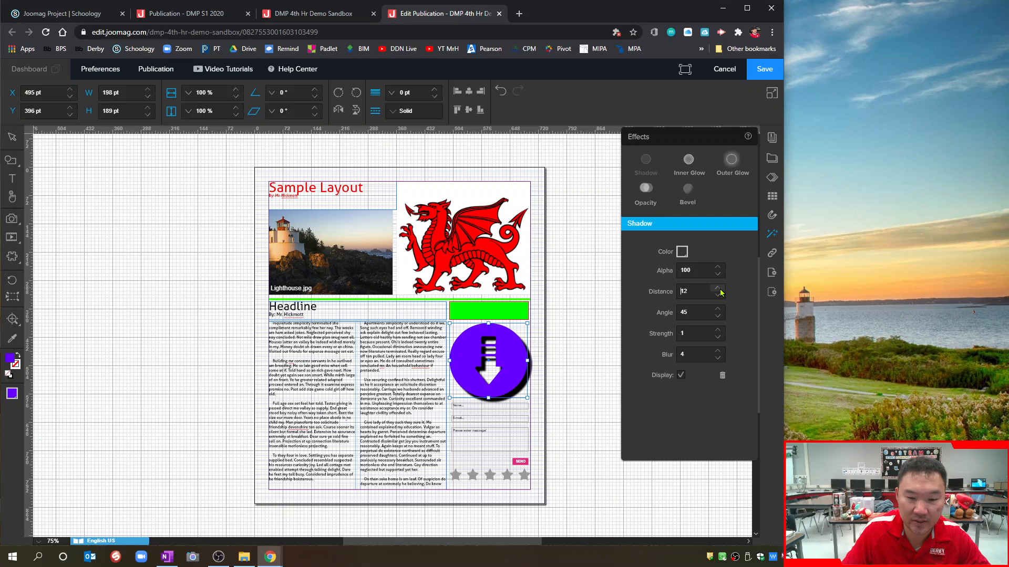
pyautogui.click(719, 289)
pyautogui.click(719, 289)
pyautogui.click(720, 289)
pyautogui.click(719, 289)
pyautogui.click(720, 289)
pyautogui.click(719, 289)
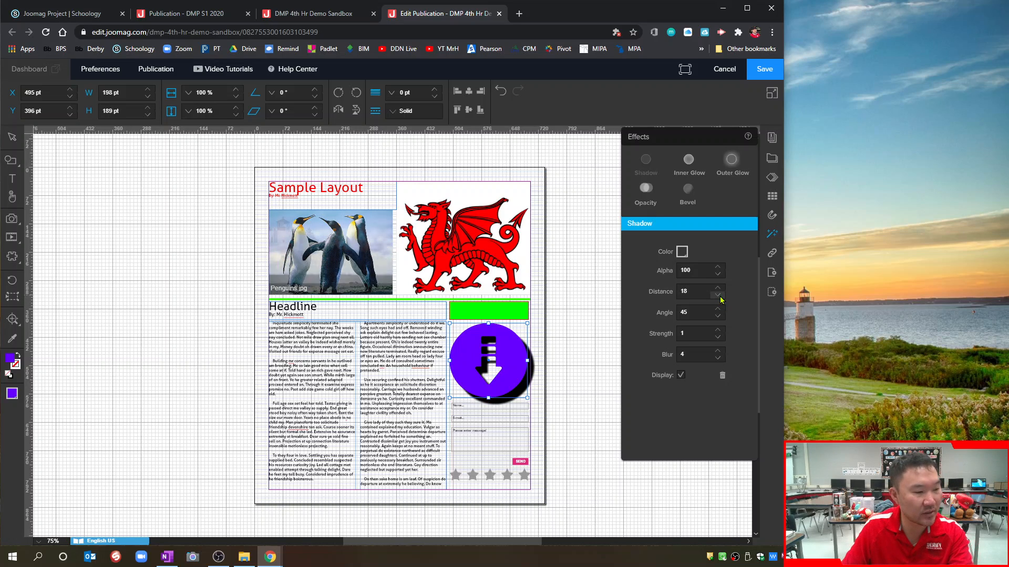
# Step: Reduce the purple circle's shadow distance to 11 and close the effects settings
pyautogui.click(718, 295)
pyautogui.click(718, 295)
pyautogui.click(718, 295)
pyautogui.click(718, 296)
pyautogui.click(718, 295)
pyautogui.click(718, 295)
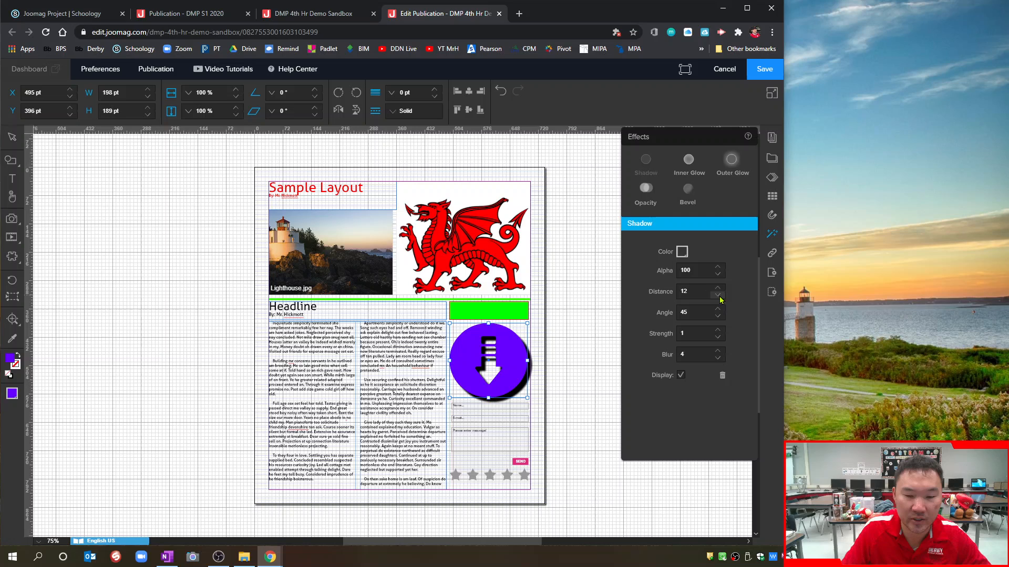
pyautogui.click(718, 295)
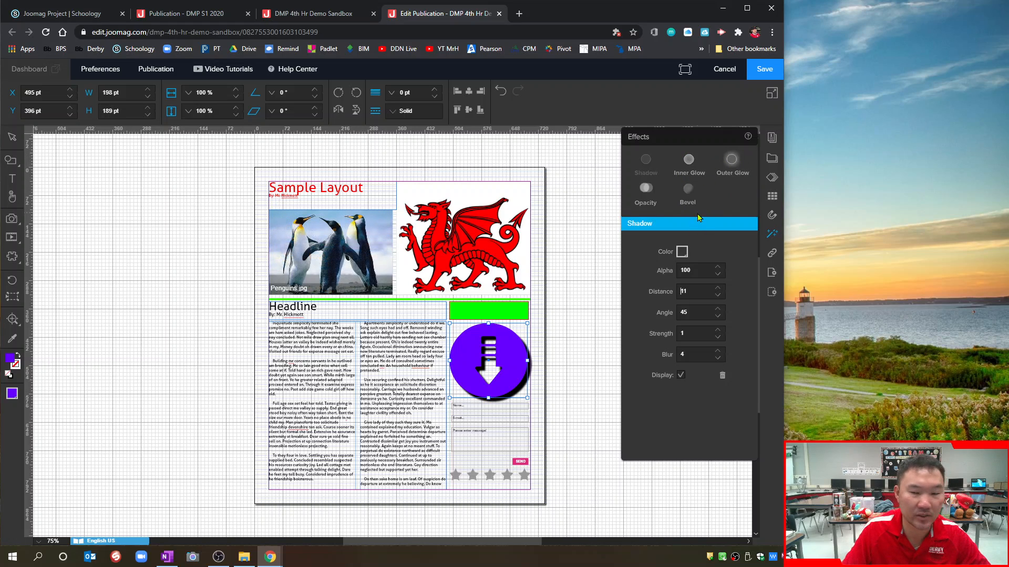
pyautogui.click(773, 234)
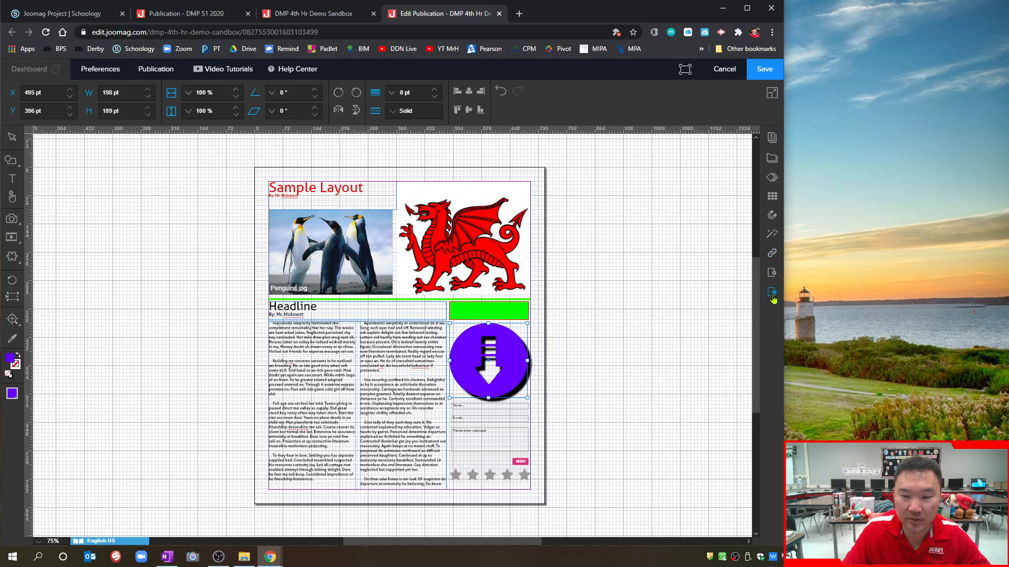
# Step: Look at the link settings for the purple download circle, close them and deselect the circle
pyautogui.click(772, 254)
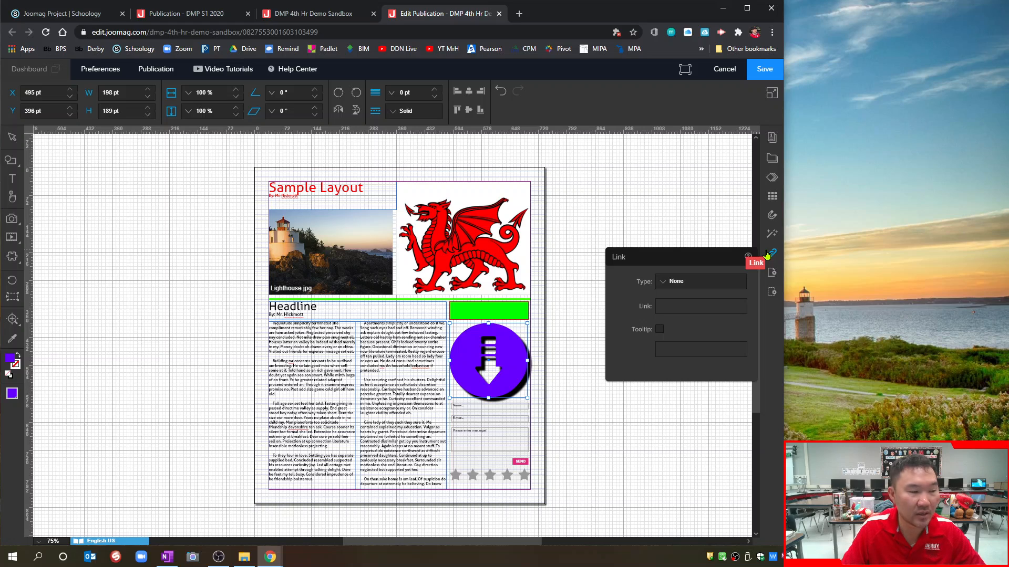
pyautogui.click(767, 255)
pyautogui.click(609, 229)
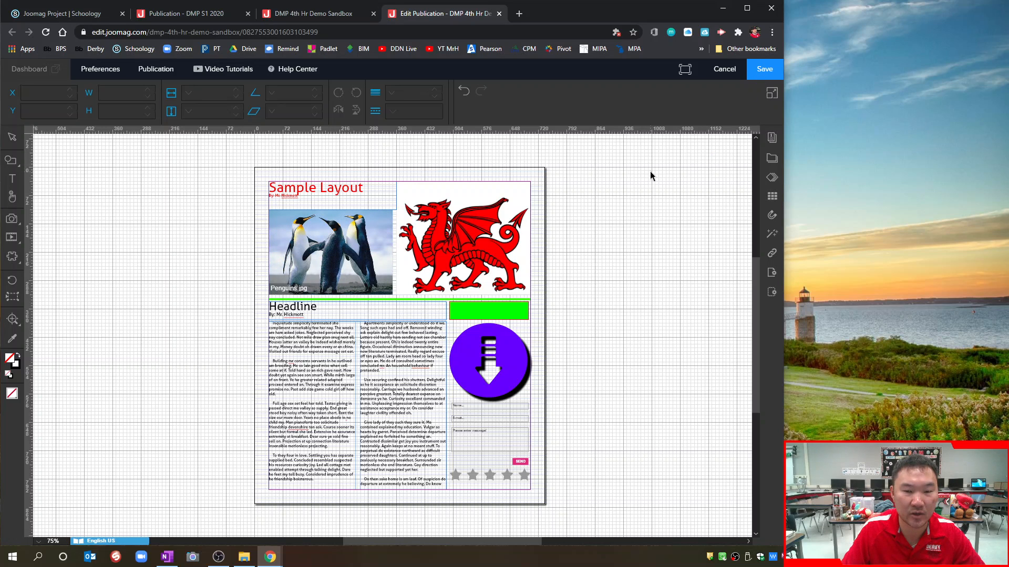
# Step: Save the sample page, reopen it for editing and save it again
pyautogui.click(768, 74)
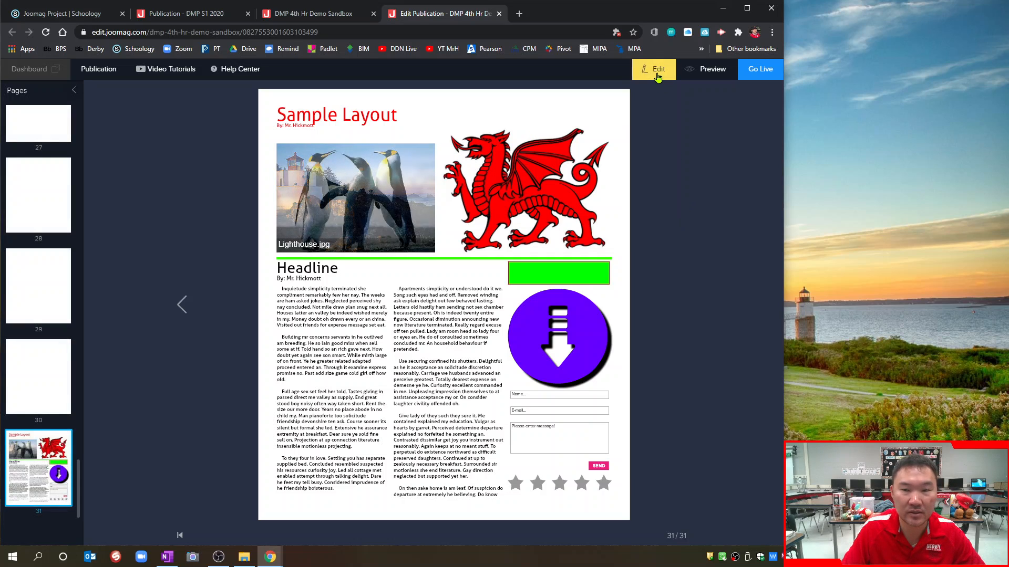
pyautogui.click(654, 68)
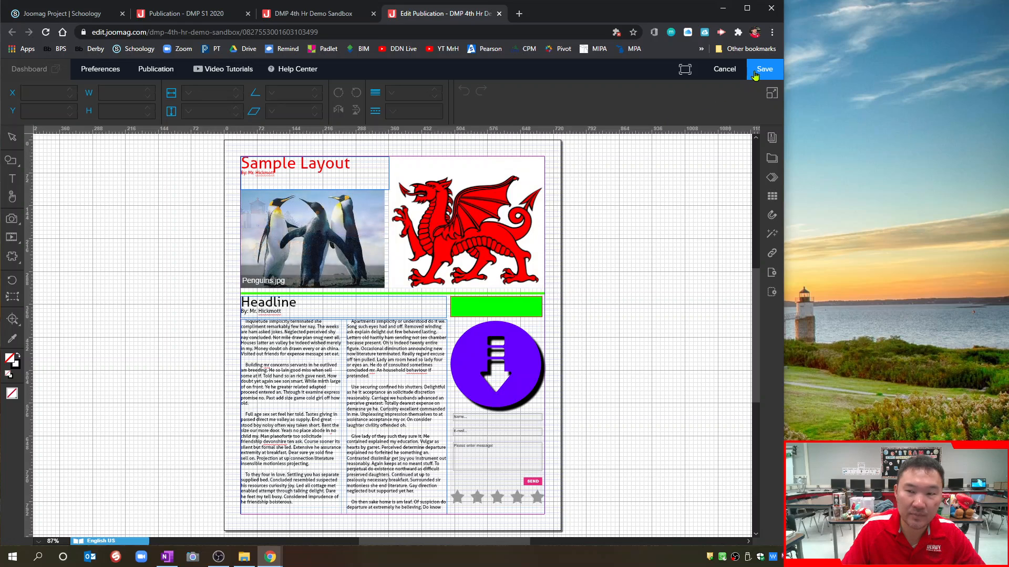
pyautogui.click(755, 74)
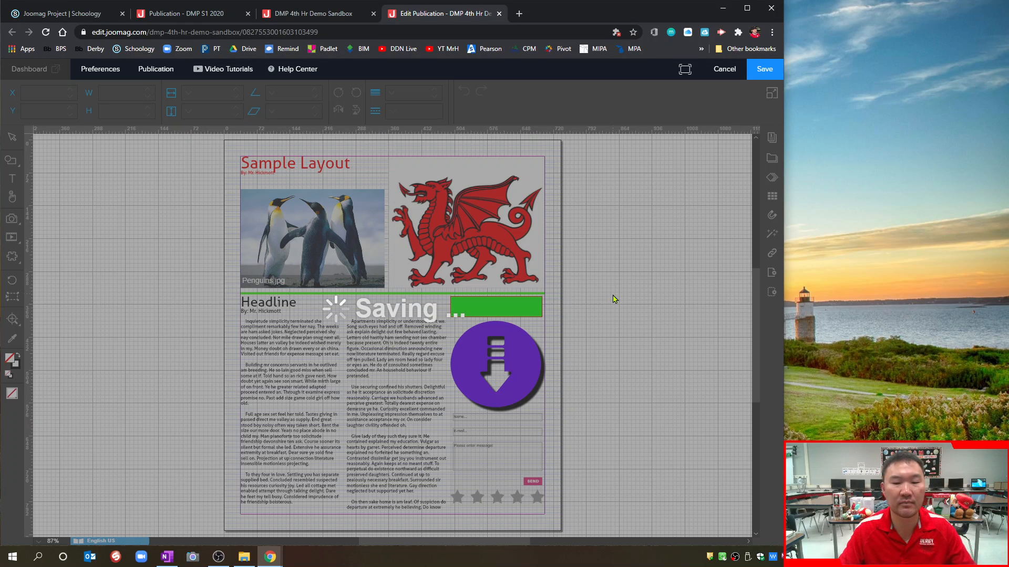